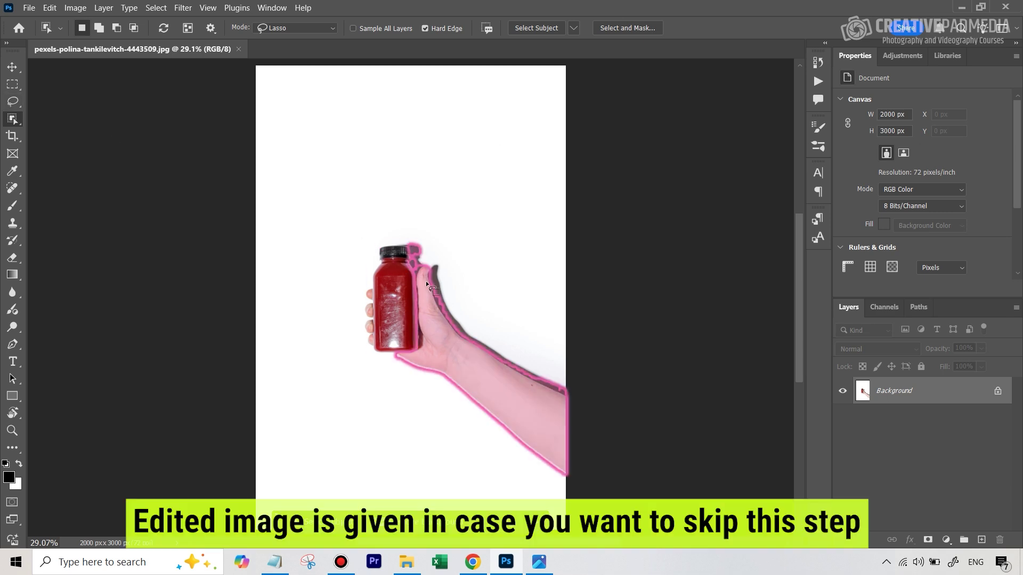
Crop the photo tightly around the bottle and the hand holding it, to about 661 × 985 px.
left_click(12, 135)
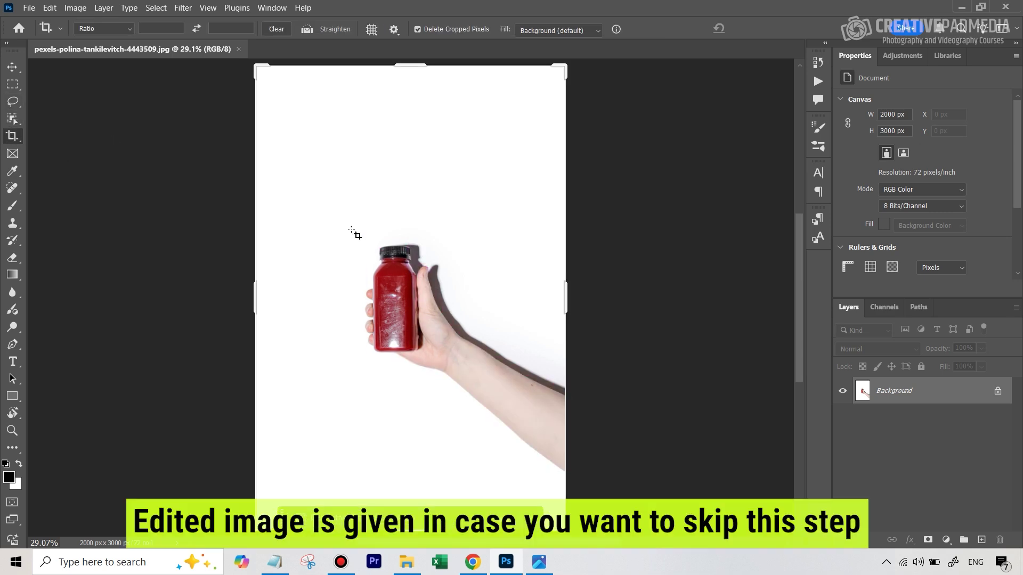
left_click_drag(348, 230, 452, 380)
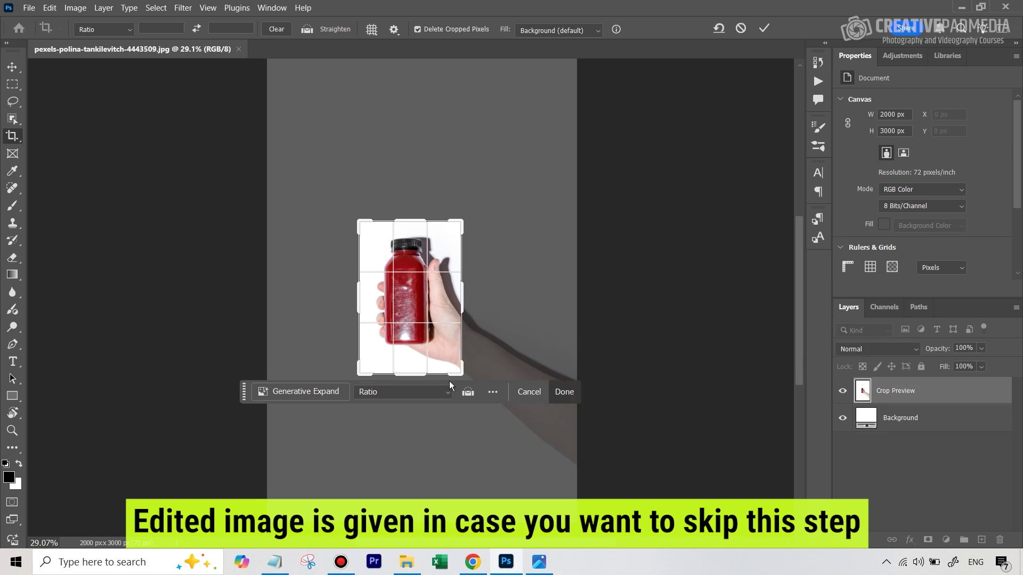
key("Return")
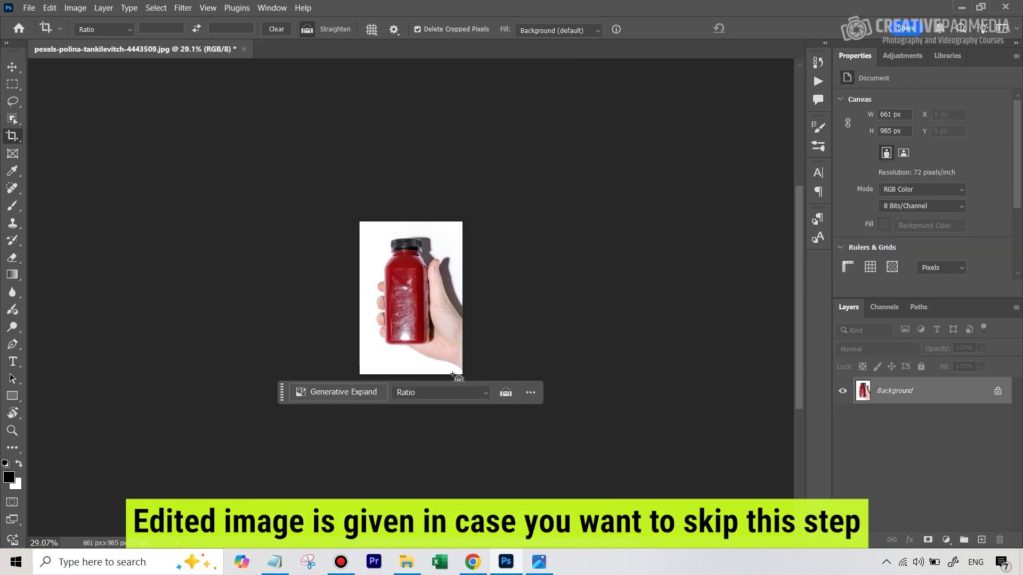
key("ctrl+0")
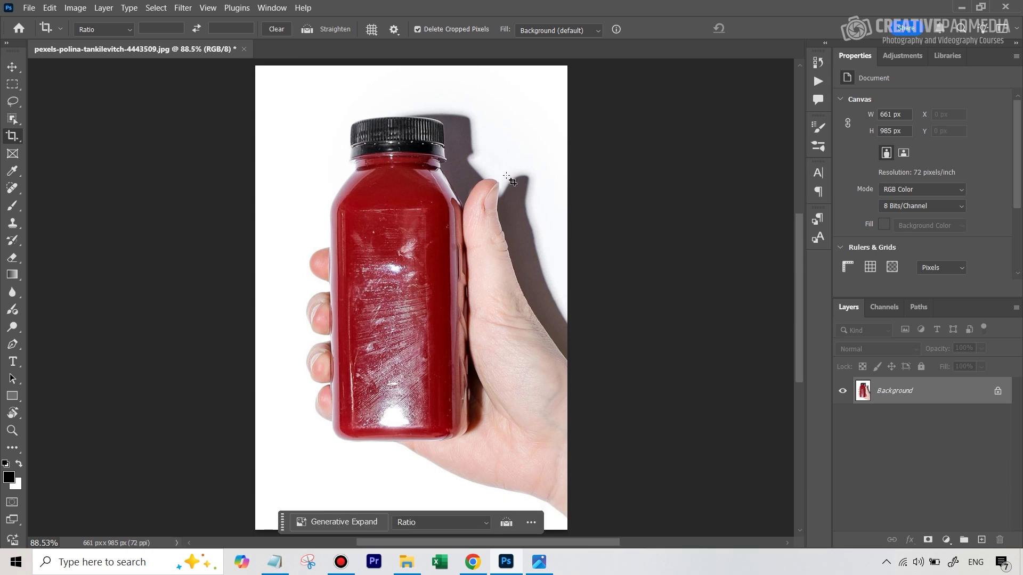
Lasso the thumb, palm and wrist, following the bottle's side and base edges closely.
left_click(14, 103)
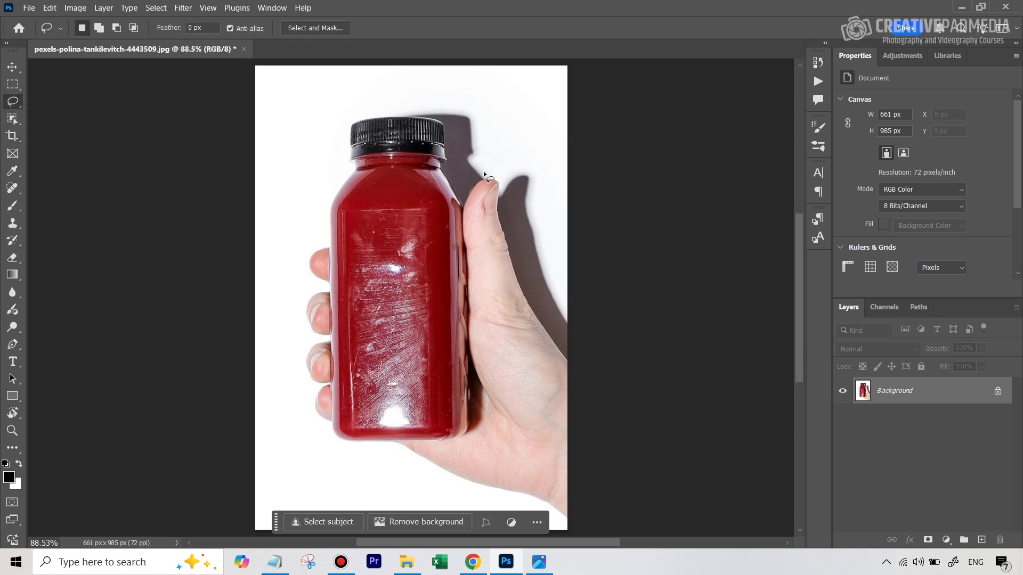
mouse_move(474, 181)
left_mouse_down()
mouse_move(461, 199)
mouse_move(462, 308)
left_mouse_up()
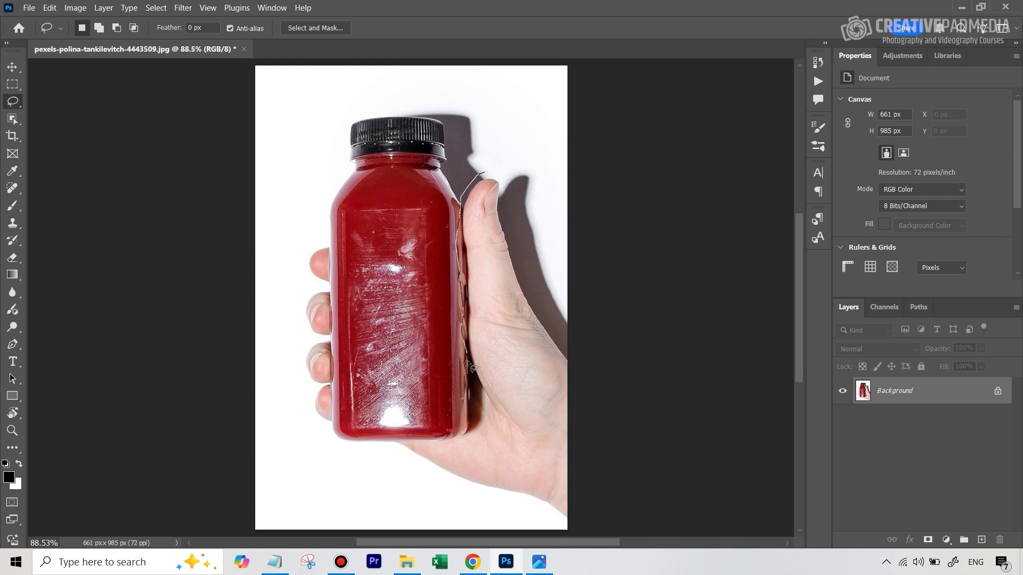
left_click_drag(471, 373, 465, 425)
mouse_move(395, 439)
left_mouse_down()
mouse_move(422, 496)
mouse_move(544, 536)
mouse_move(602, 531)
mouse_move(658, 414)
mouse_move(659, 303)
mouse_move(486, 172)
left_mouse_up()
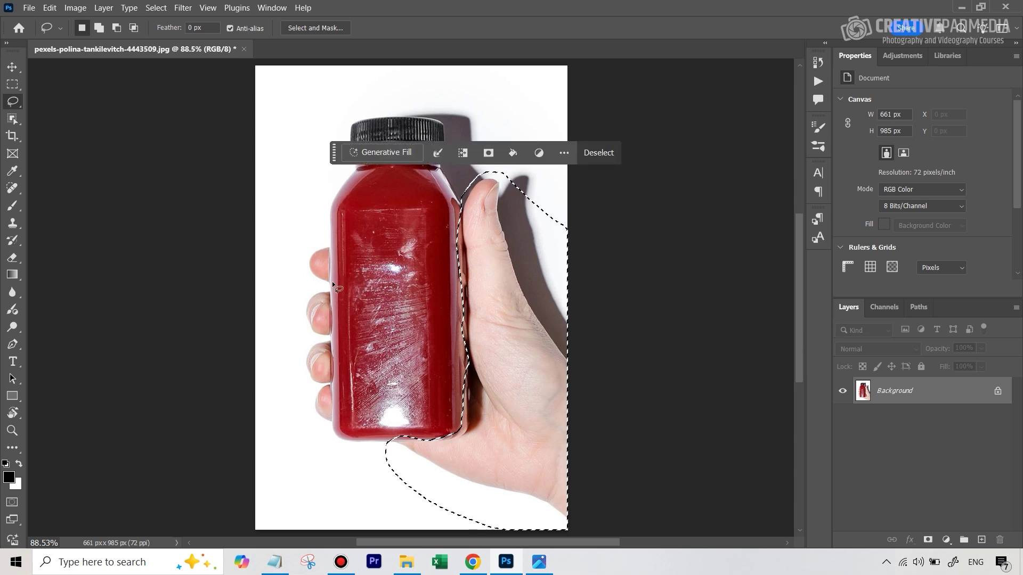
Add the four fingertips on the bottle's other side to the existing lasso selection.
key("shift")
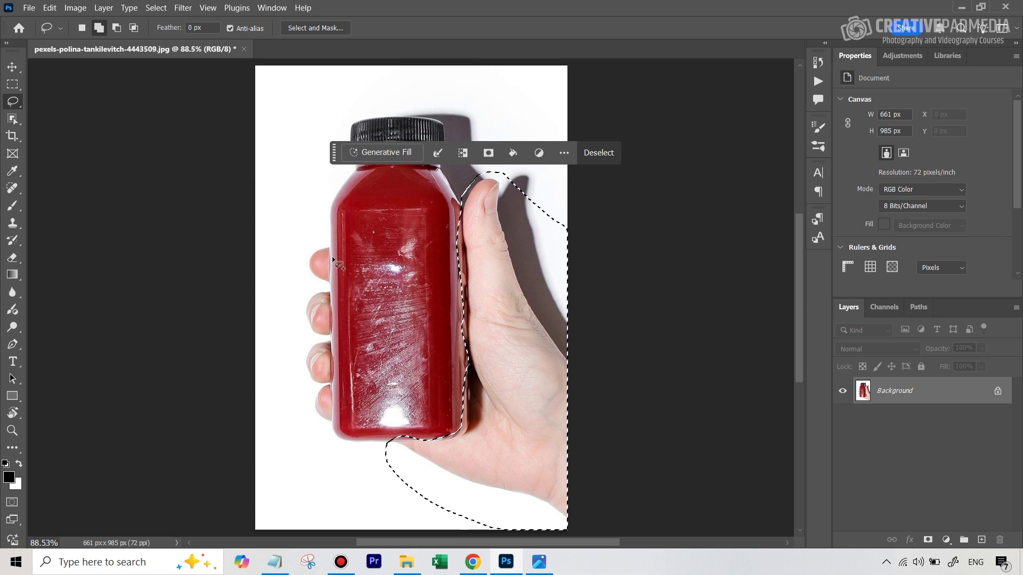
left_click_drag(332, 241, 310, 249)
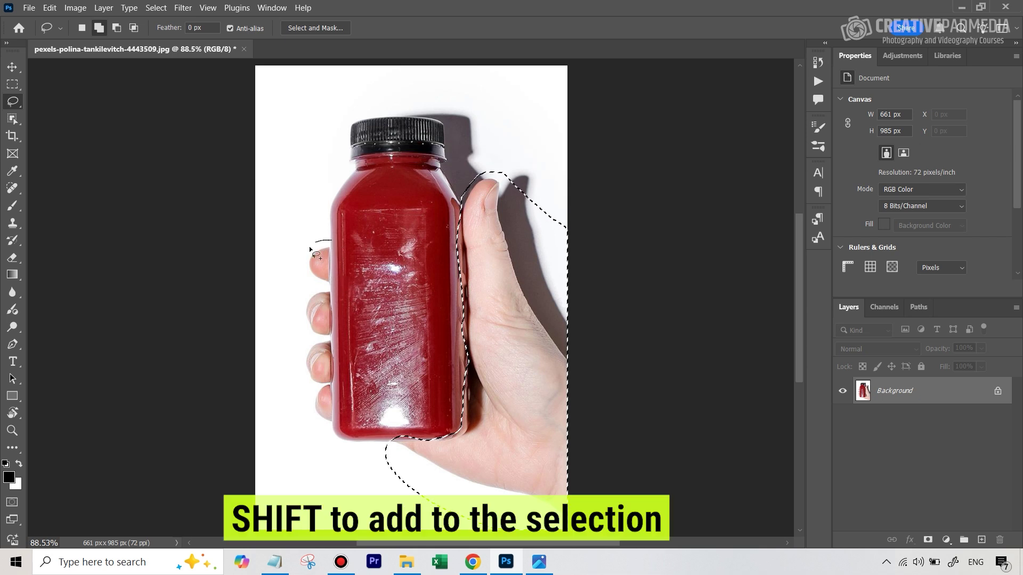
left_click_drag(319, 289, 333, 283)
left_click_drag(333, 245, 330, 248)
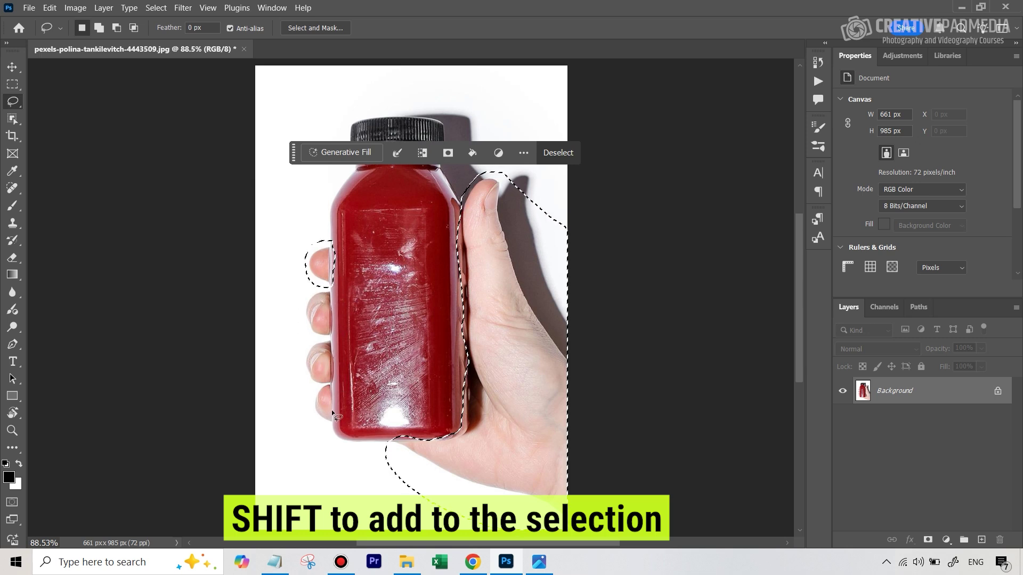
left_click_drag(336, 416, 331, 246)
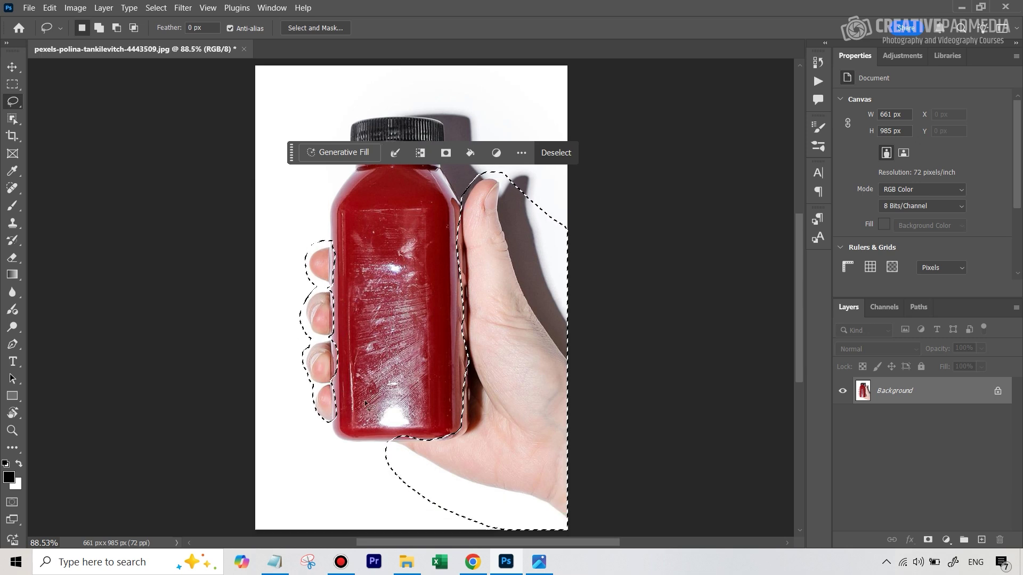
Run Generative Fill on the selected hand with the prompt "remove" and generate a second set of variations.
left_click(360, 154)
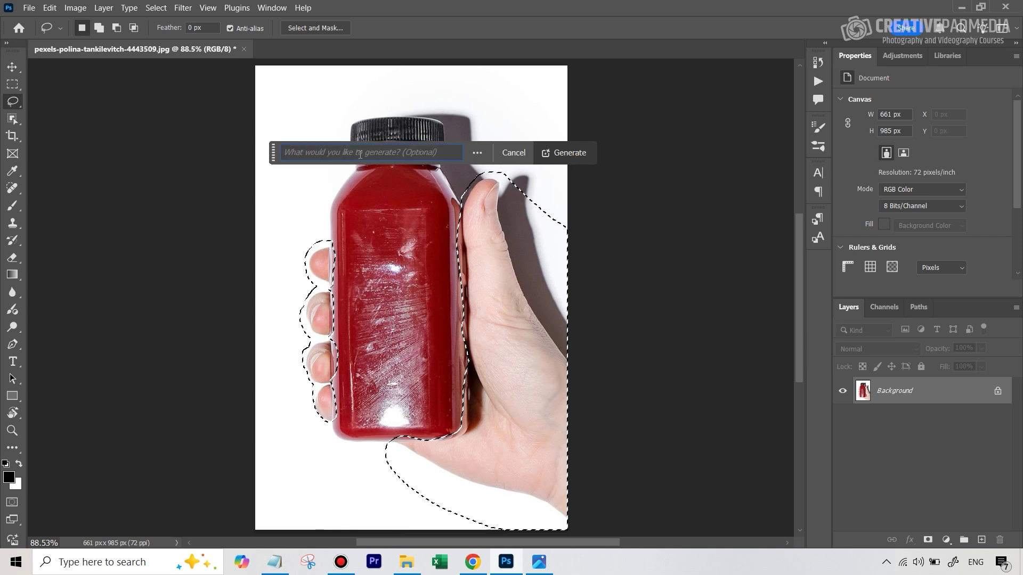
type("remov")
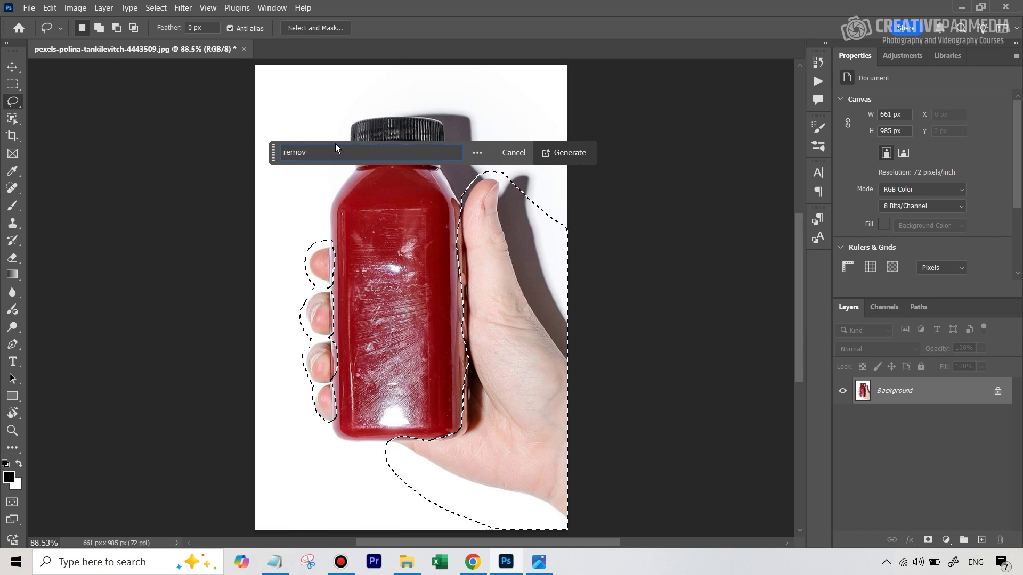
type("e")
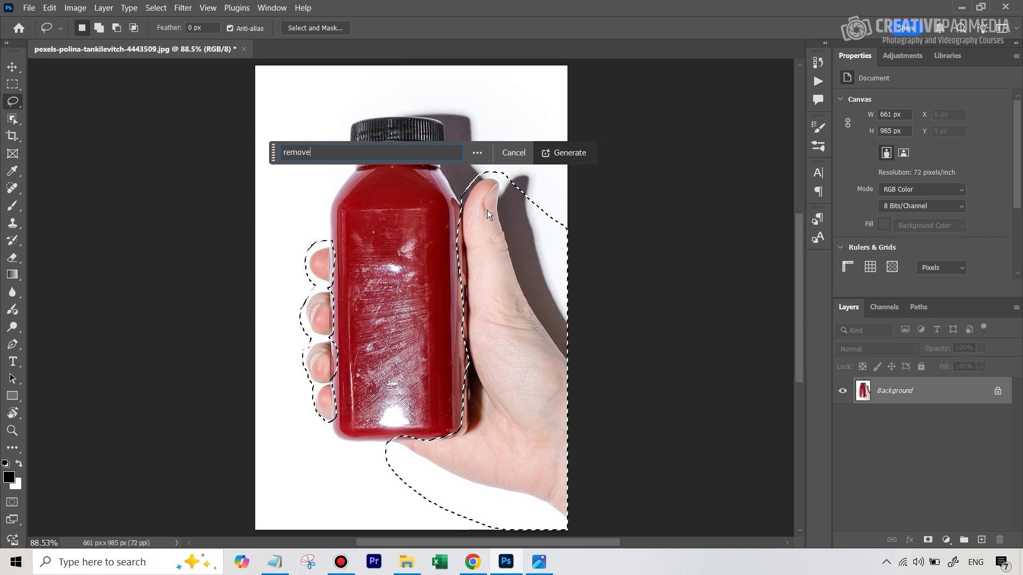
key("Return")
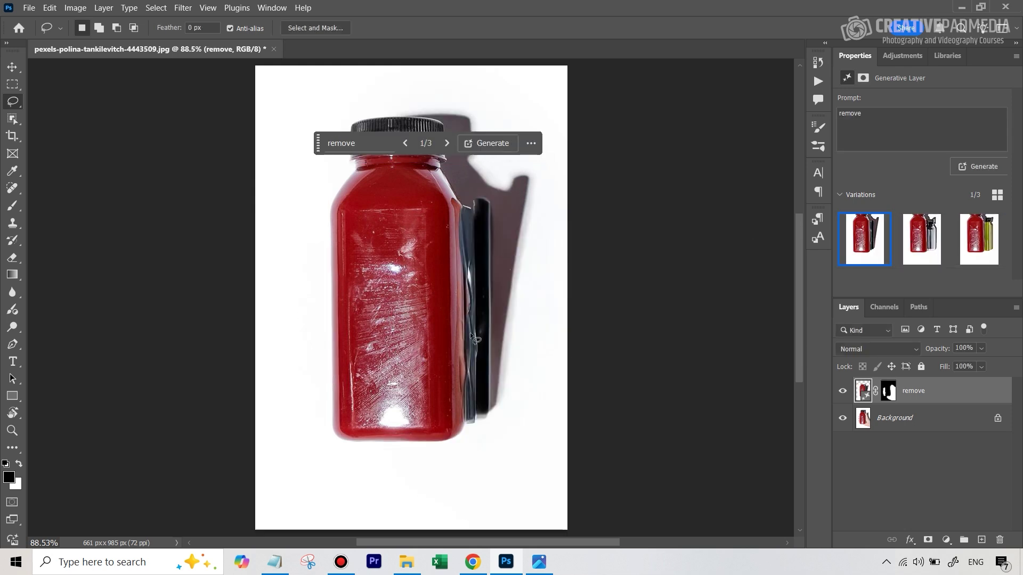
left_click(984, 167)
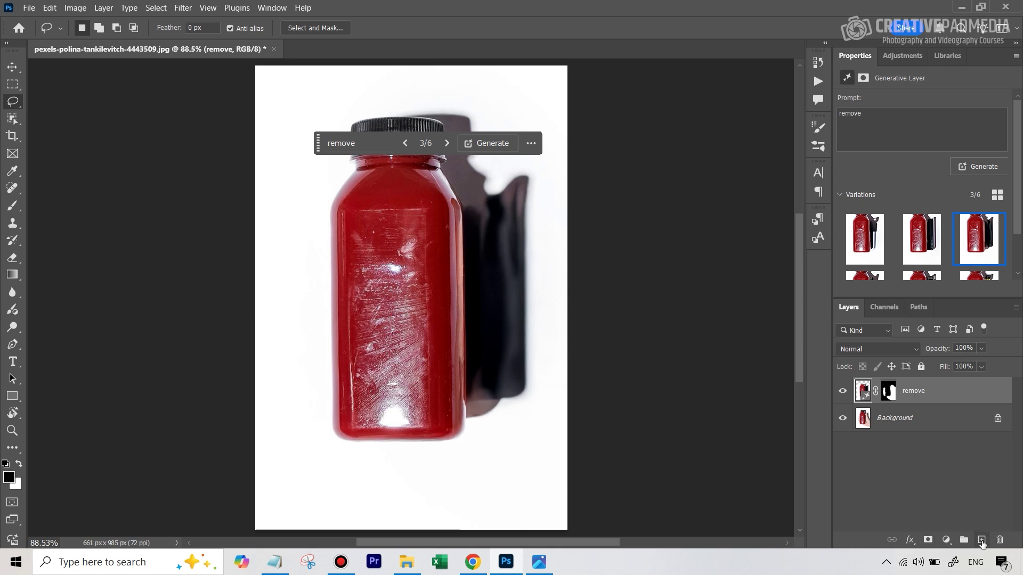
Add a new top layer and stamp all visible layers into it.
left_click(981, 539)
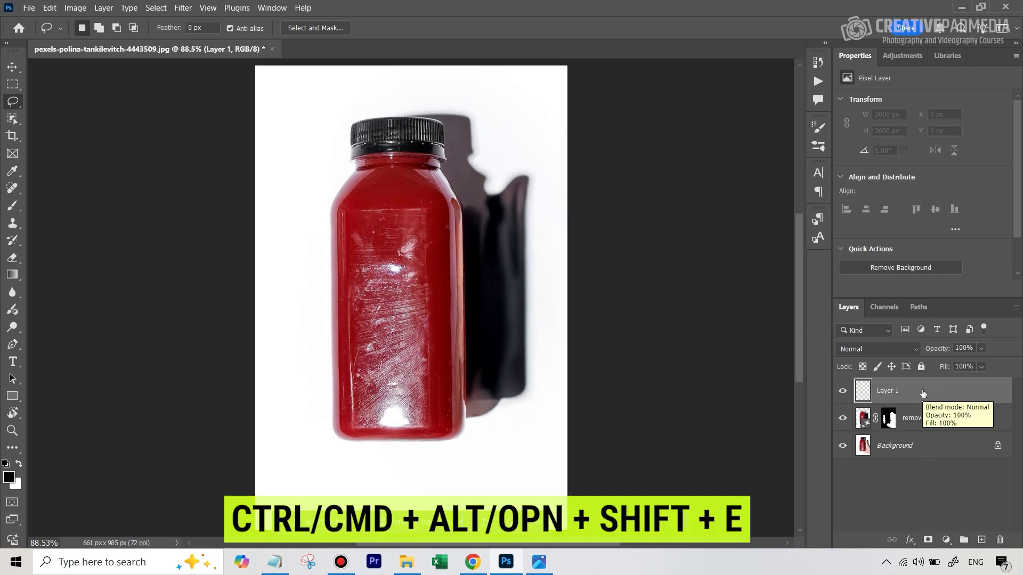
key("ctrl+alt+shift+e")
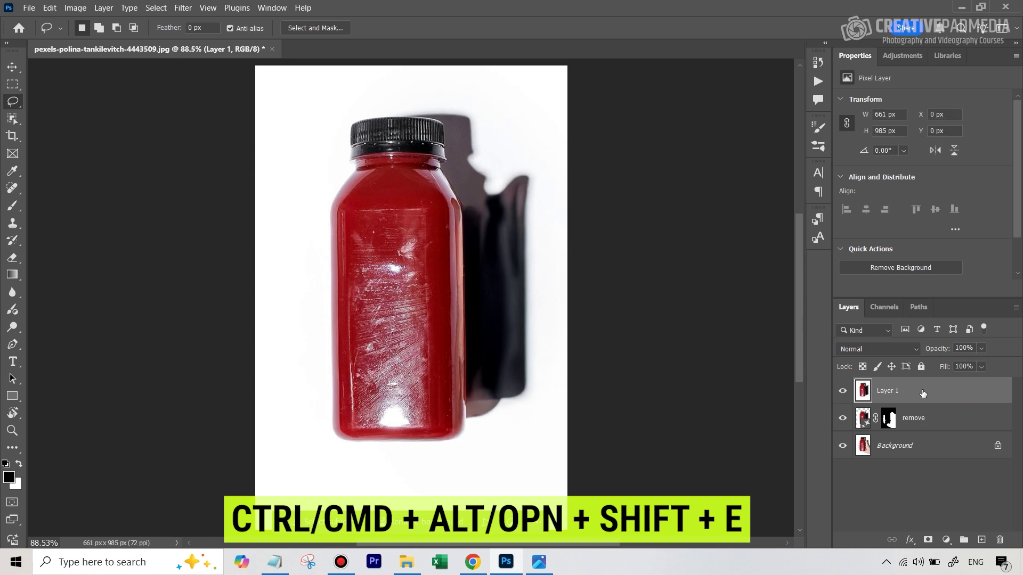
Select the bottle with the Object Selection tool, mask the merged layer to it and hide the two layers below.
left_click(13, 119)
mouse_move(379, 94)
left_mouse_down()
mouse_move(343, 100)
mouse_move(321, 126)
mouse_move(315, 379)
mouse_move(320, 431)
mouse_move(386, 471)
mouse_move(466, 455)
mouse_move(480, 425)
mouse_move(473, 218)
mouse_move(457, 132)
mouse_move(435, 106)
mouse_move(379, 95)
left_mouse_up()
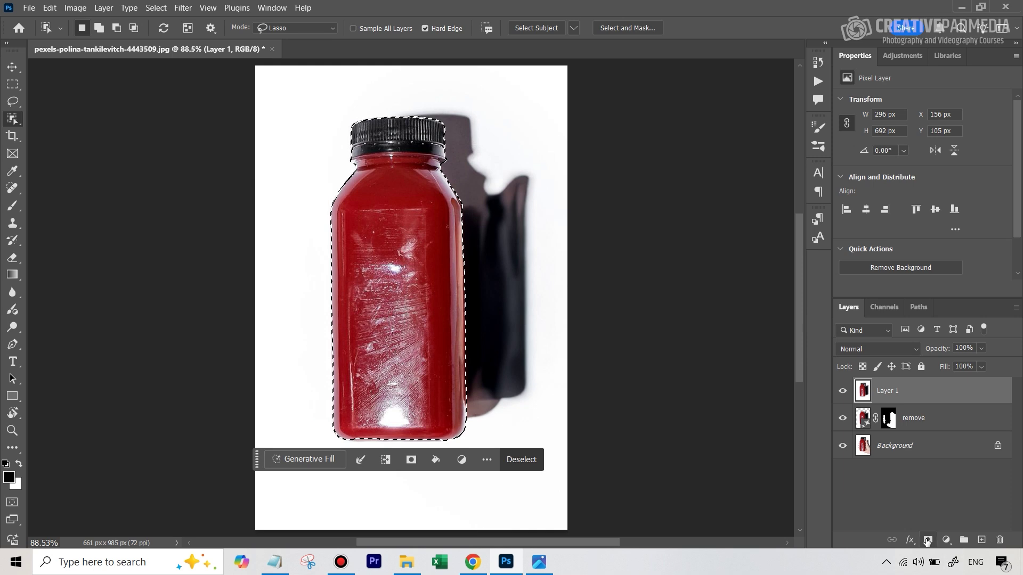
left_click(927, 540)
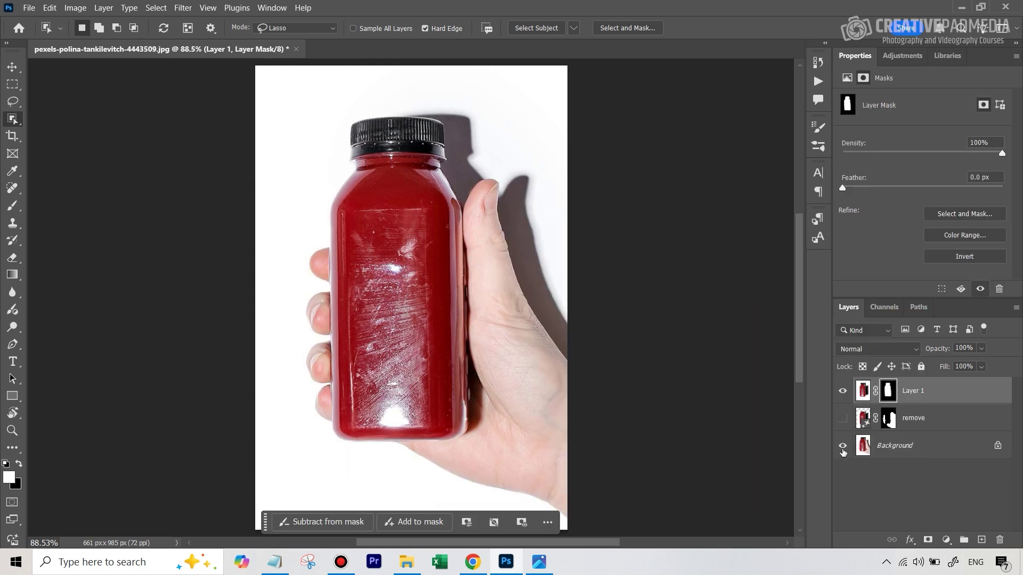
left_click(843, 446)
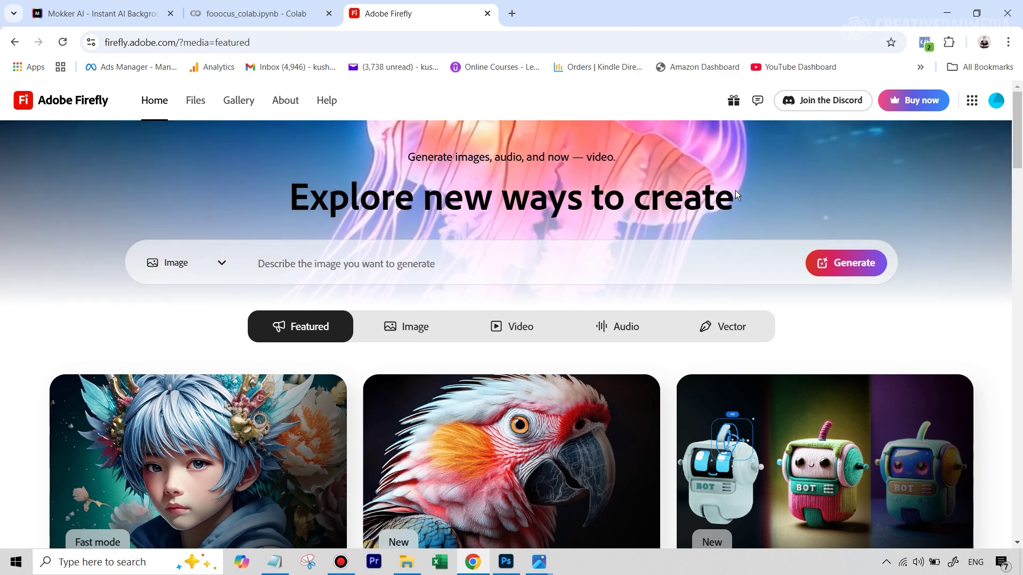
Open the hand-held bottle photo in Adobe Firefly's Generative fill.
scroll(436, 379, "down", 3)
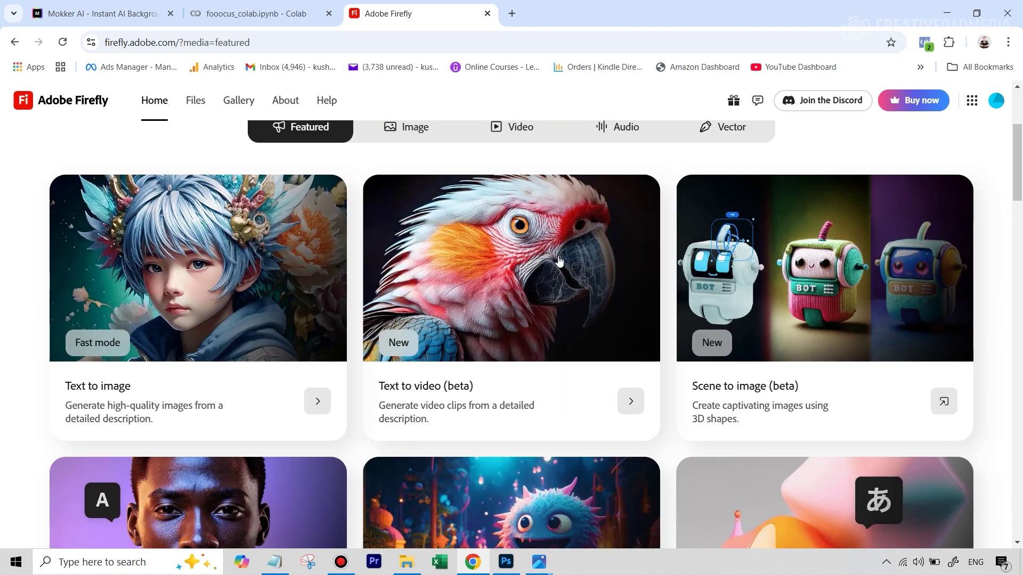
left_click(415, 133)
left_click(459, 326)
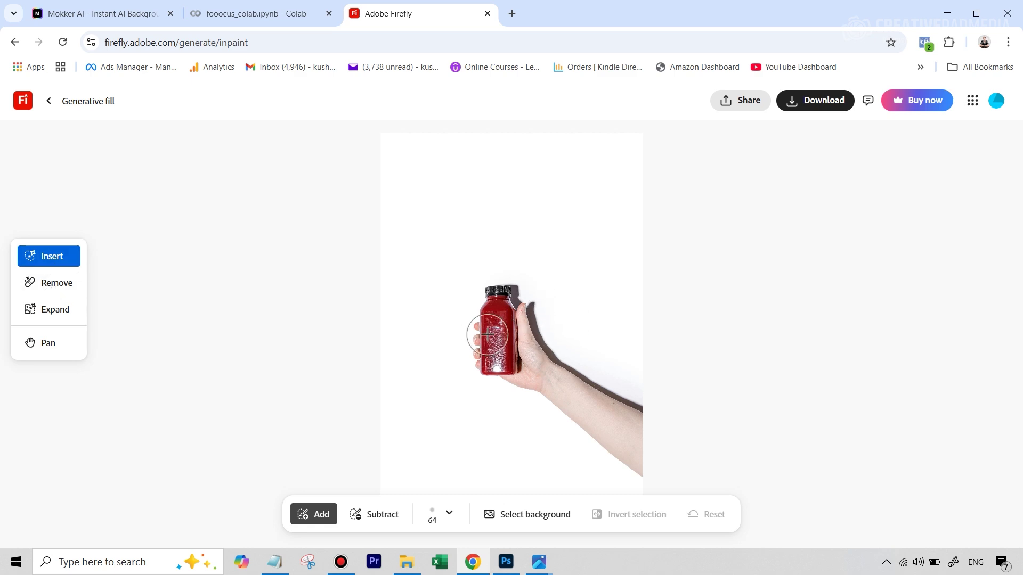
Brush over the two upper fingertips beside the bottle with the size 64 brush and set the mode to Remove.
scroll(488, 337, "up", 5)
scroll(477, 306, "down", 3)
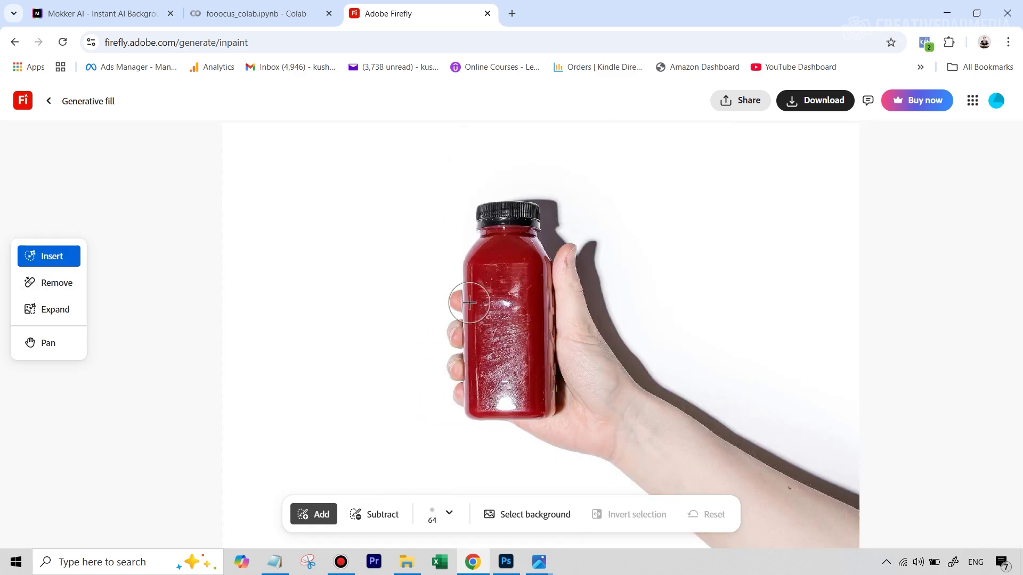
left_click(459, 299)
left_click_drag(458, 317, 459, 340)
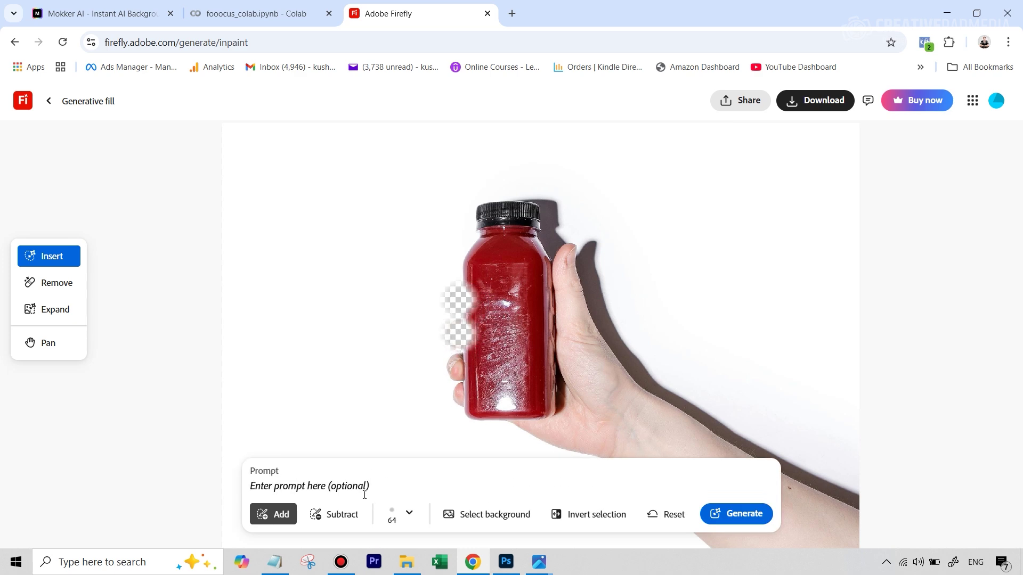
left_click(51, 290)
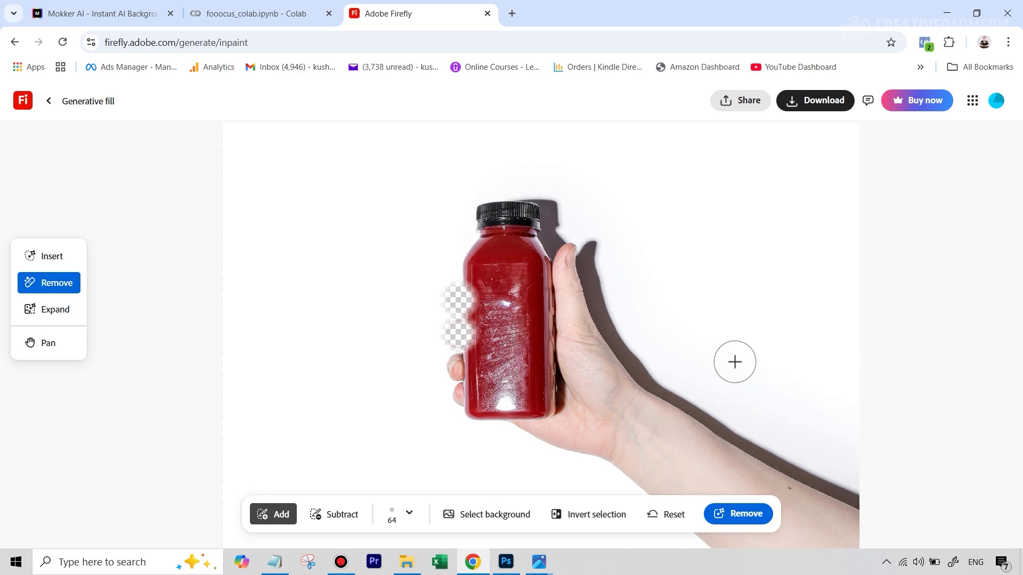
Switch to Mokker AI, enter its photo creation app and skip the inspiration suggestions.
key("ctrl+1")
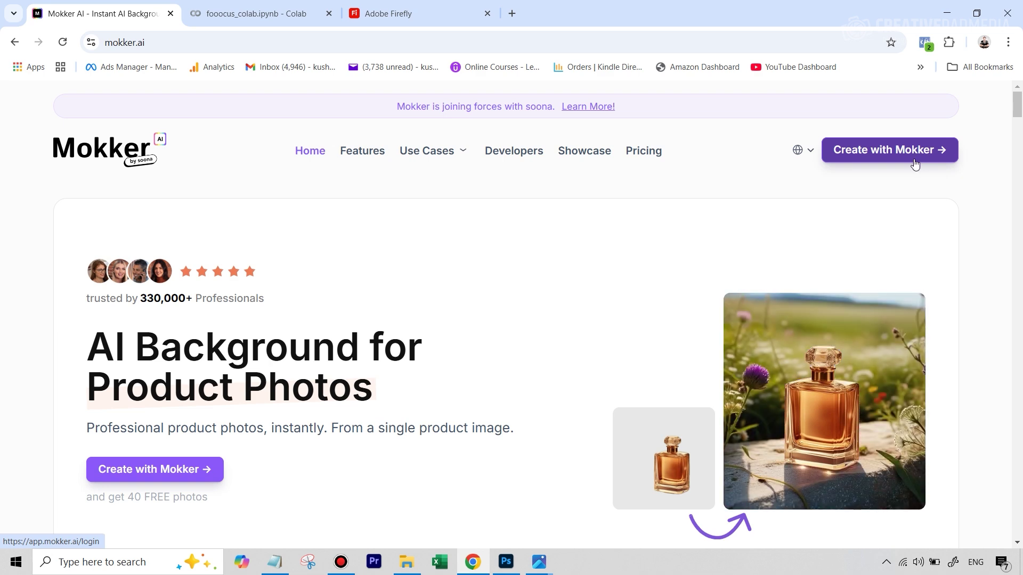
left_click(886, 160)
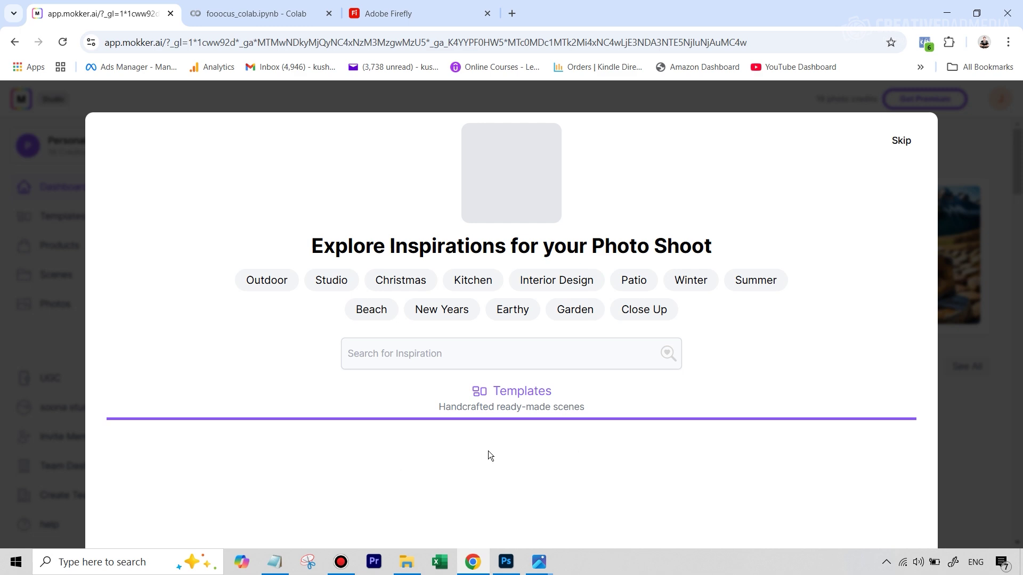
left_click(901, 143)
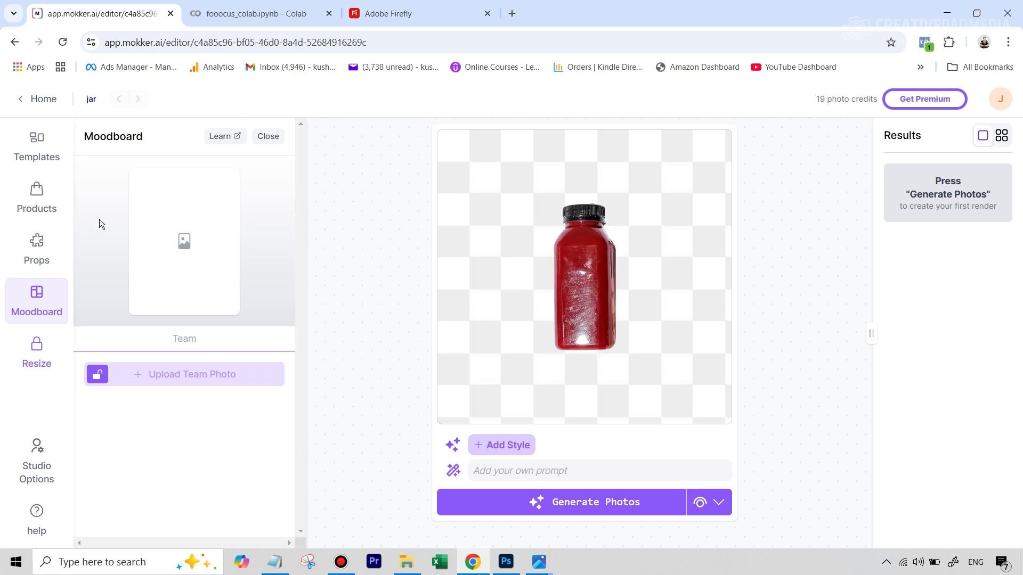
Browse the scene templates for the bottle and filter them by the Studio and Outdoor categories.
left_click(34, 150)
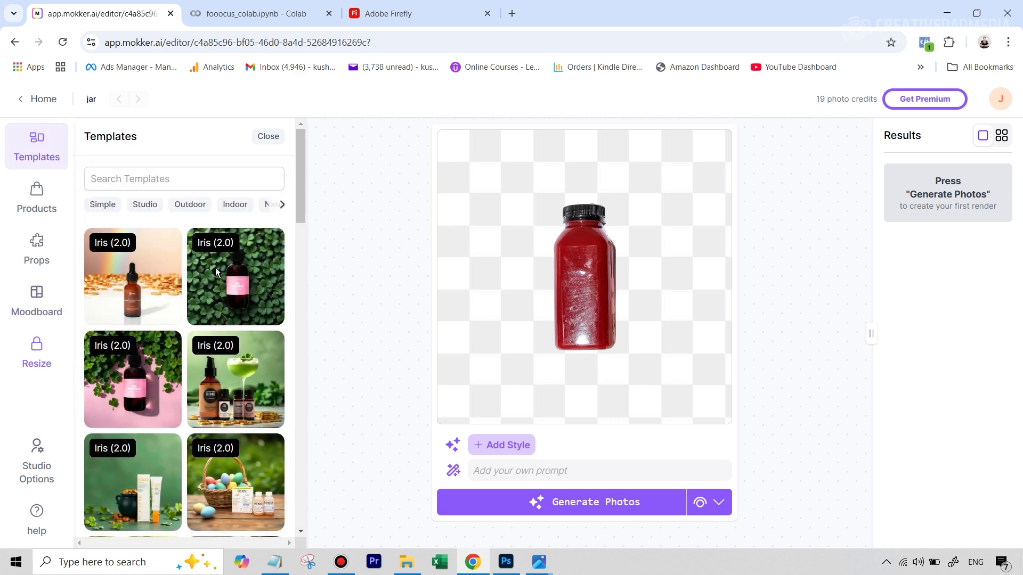
scroll(215, 267, "down", 2)
scroll(217, 272, "down", 5)
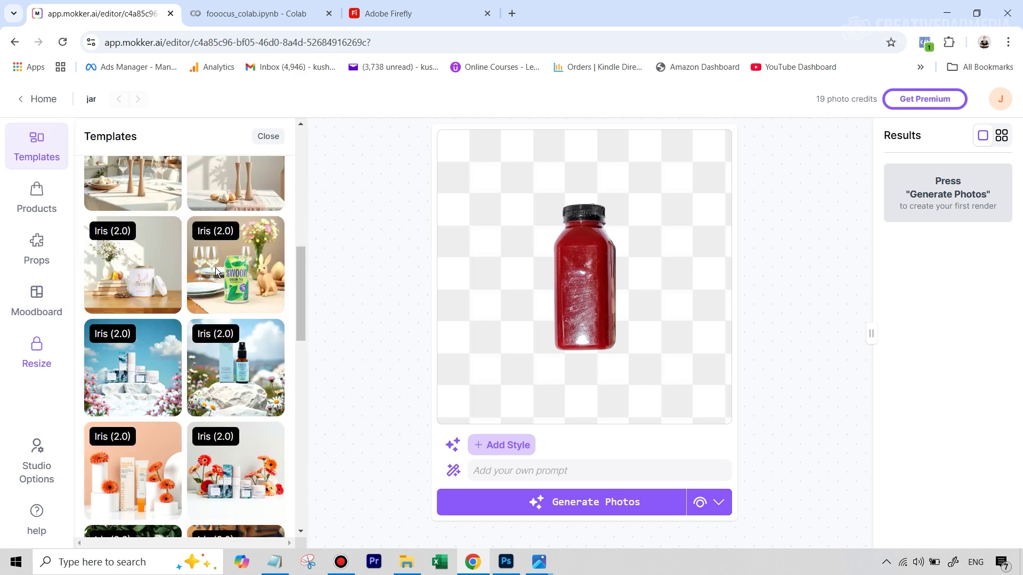
scroll(217, 271, "up", 10)
left_click(151, 206)
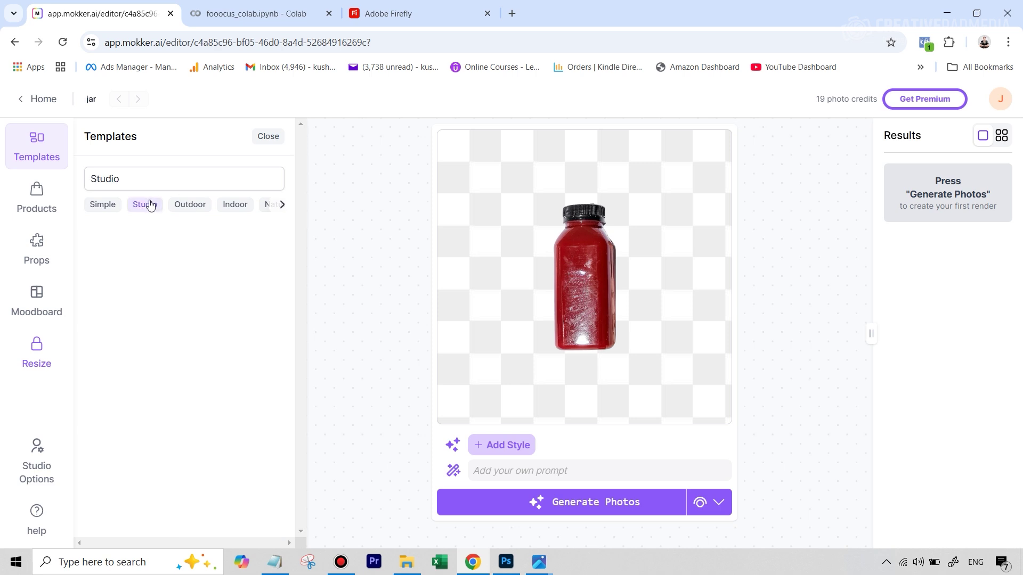
left_click(186, 205)
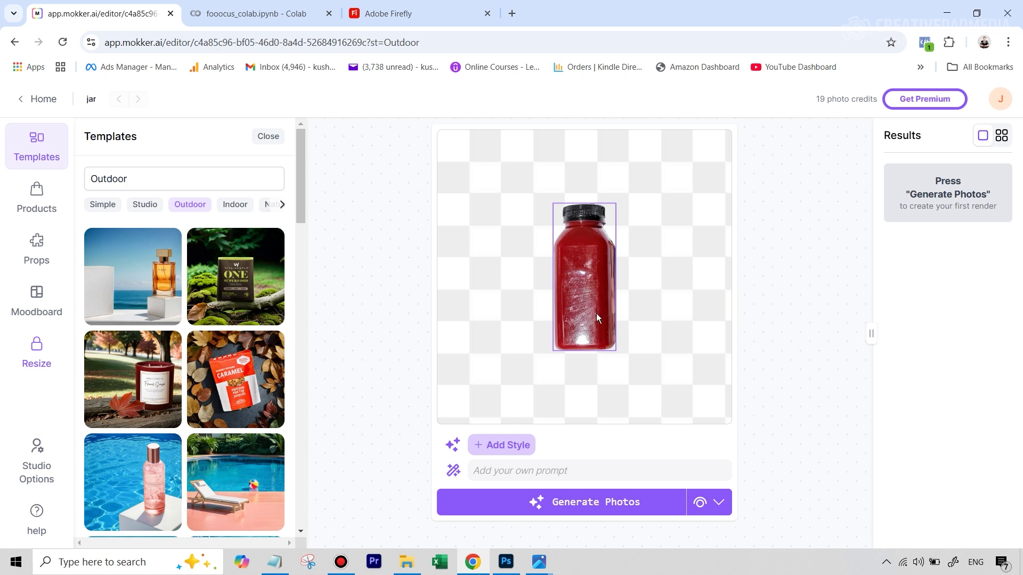
Search the scene templates for "strawberry" and replace the current design with the strawberry jam template.
double_click(133, 179)
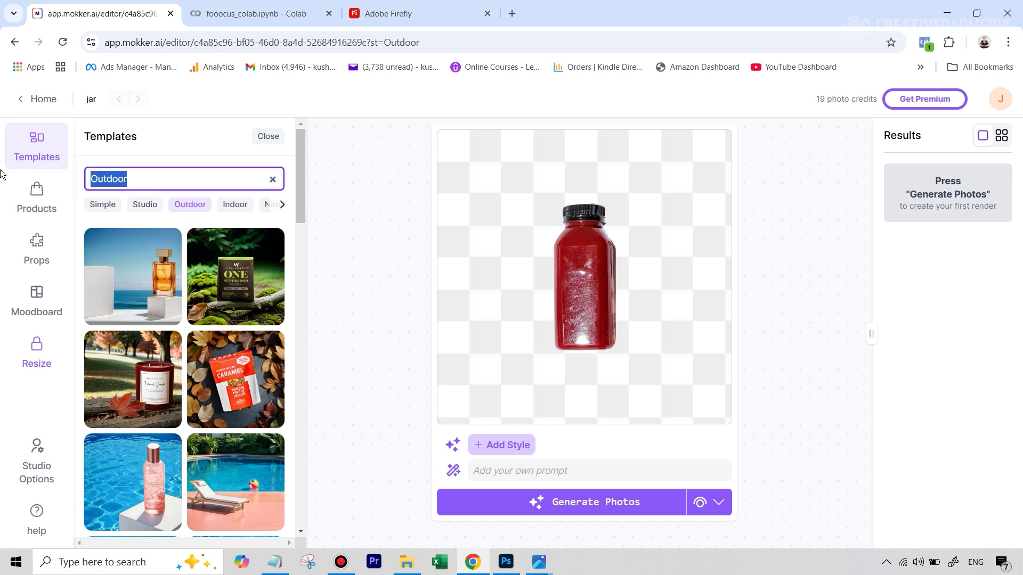
type("st")
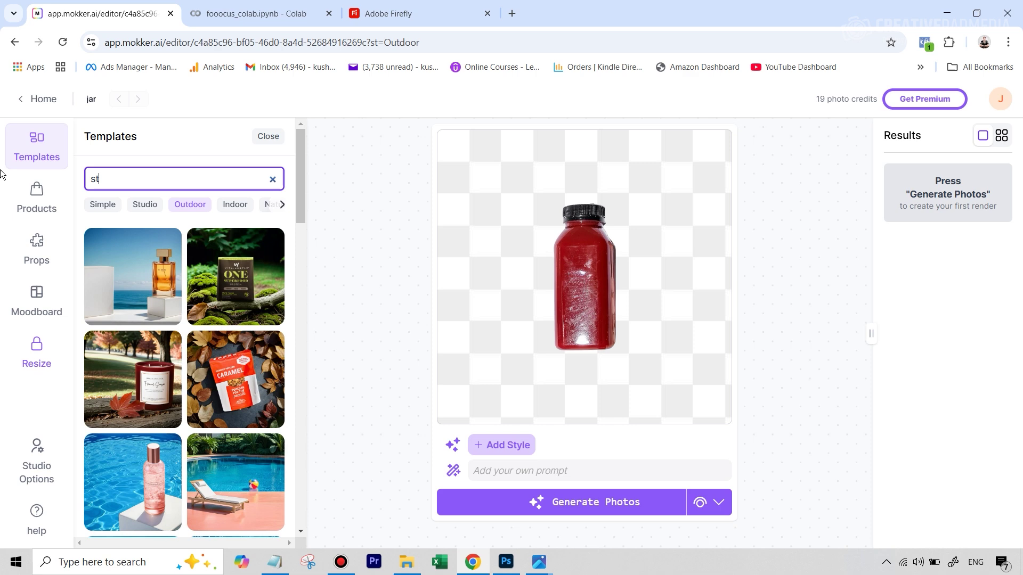
type("rawberry")
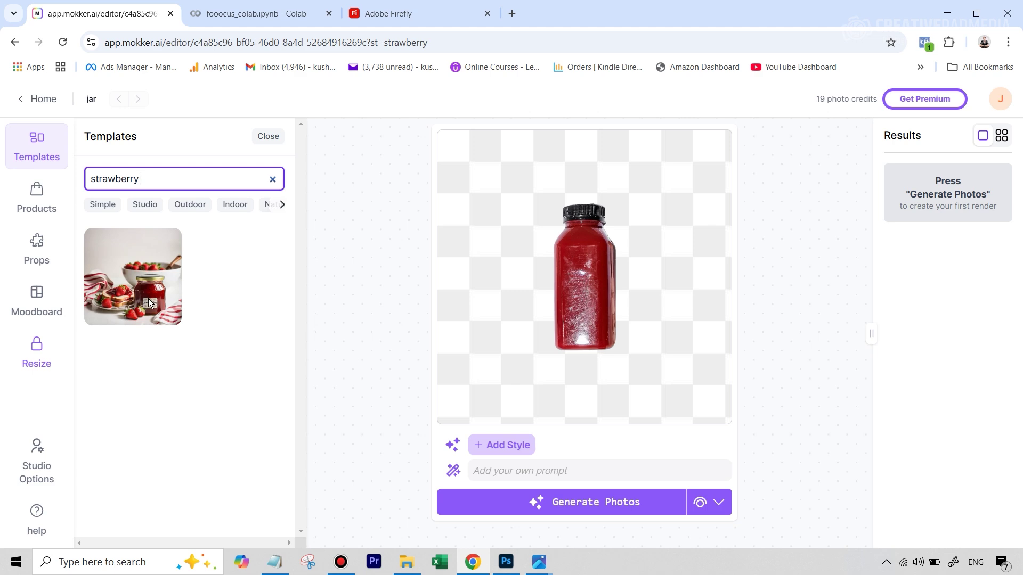
left_click(150, 294)
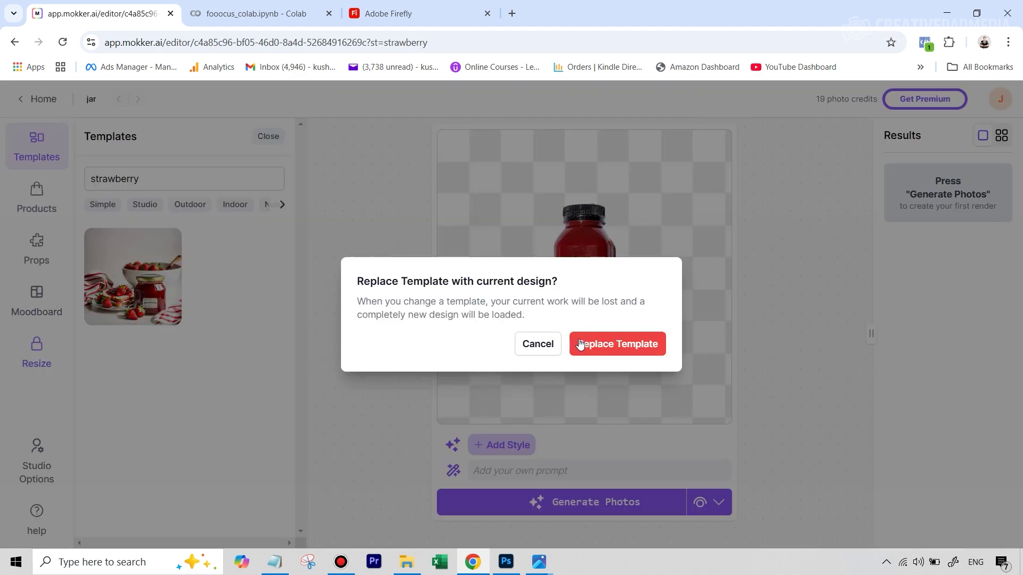
left_click(612, 349)
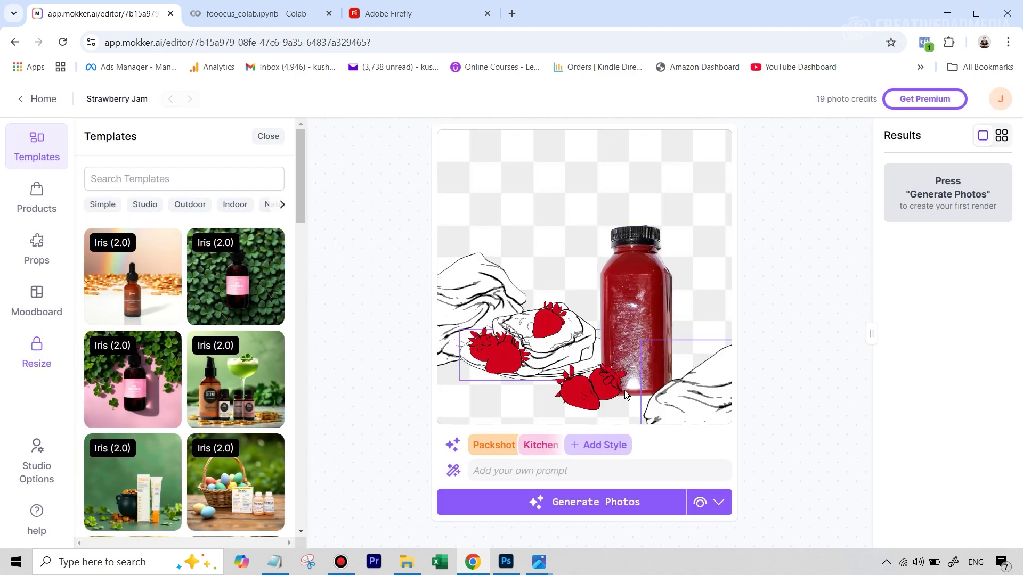
Look through the editing options of the strawberry on top of the sandwich, leaving it deselected.
left_click(554, 325)
left_click(624, 354)
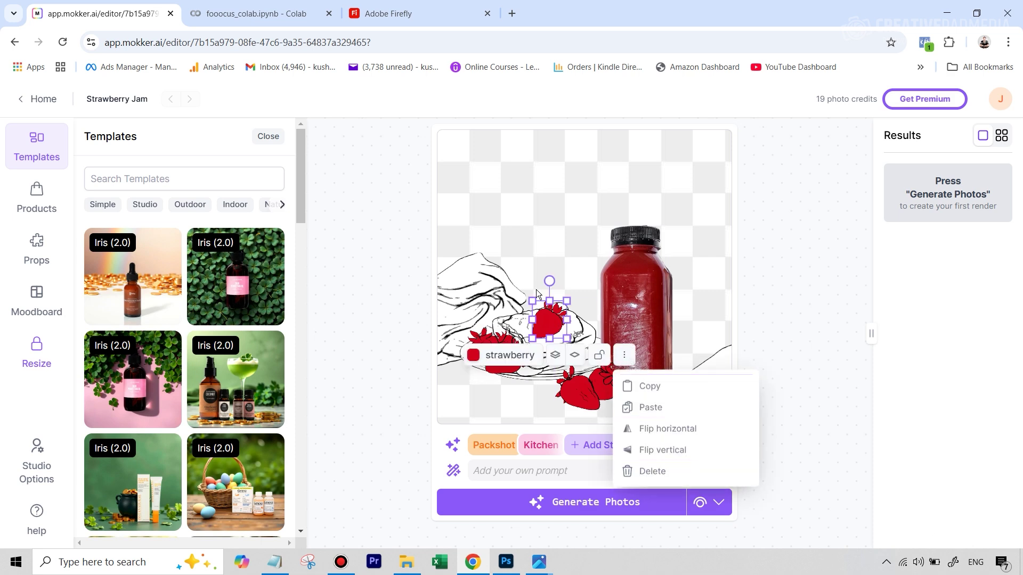
left_click(539, 253)
key("Escape")
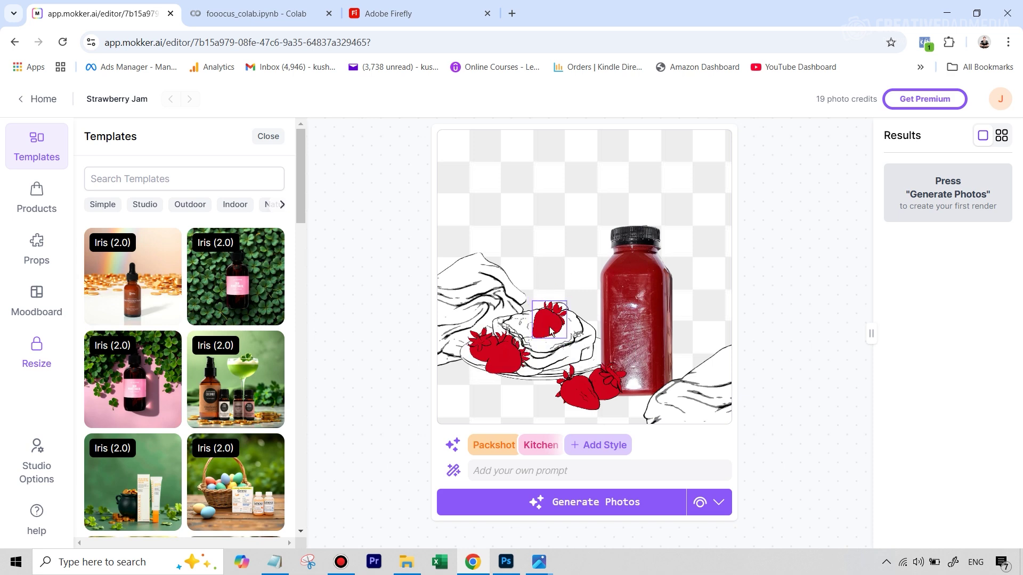
Search the props library for "banana".
left_click(42, 249)
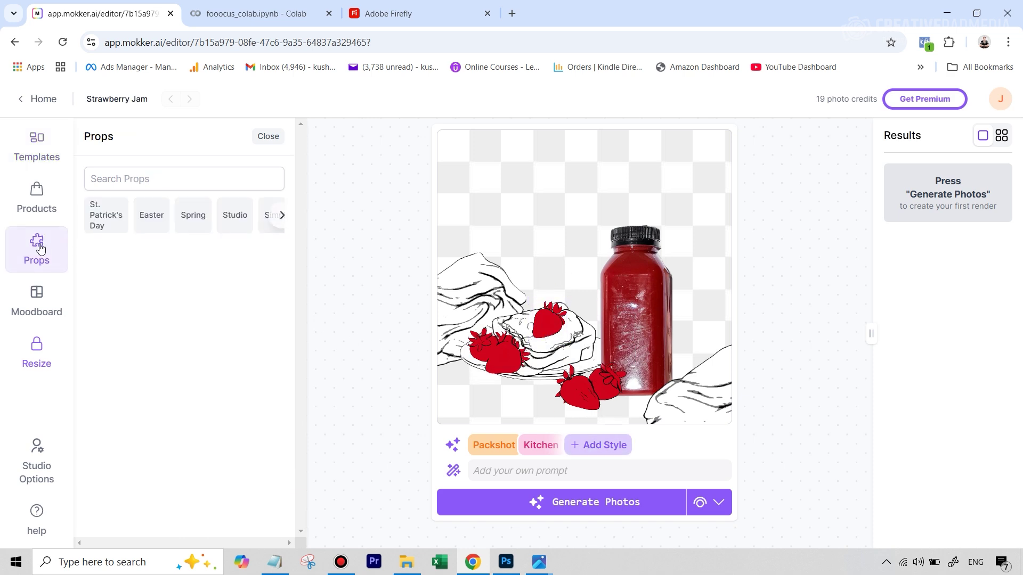
left_click(120, 183)
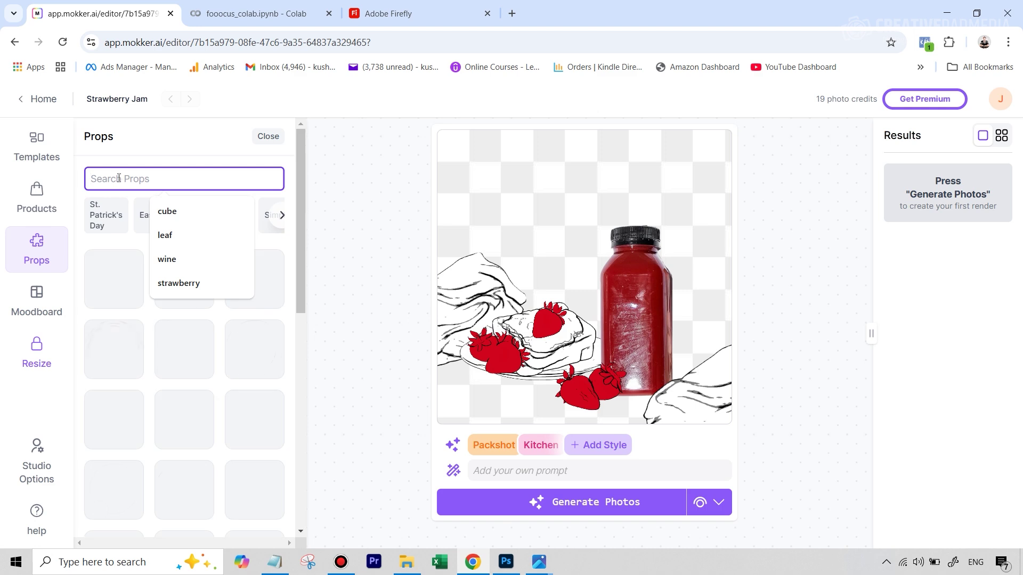
type("banana")
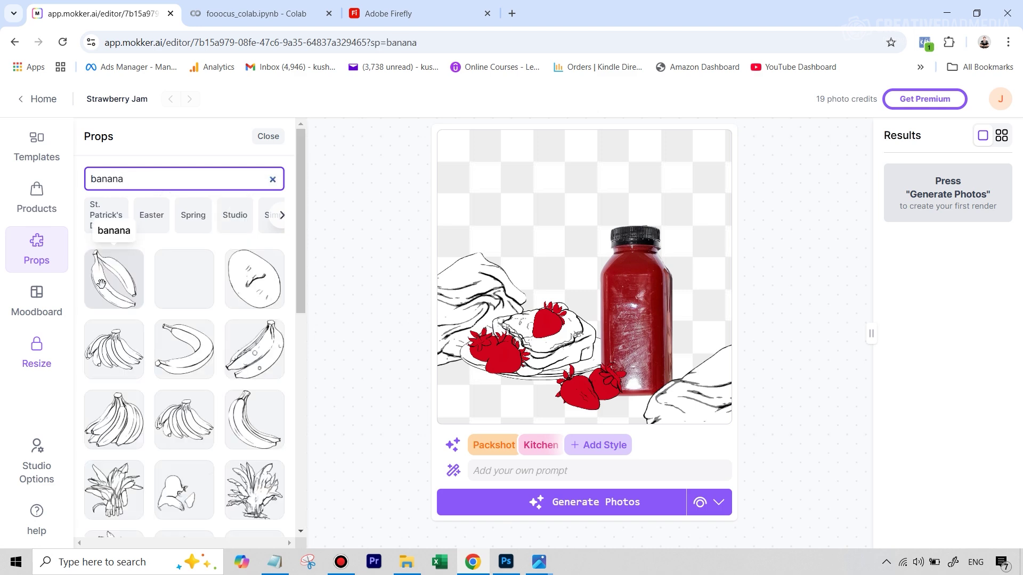
Shrink the juice bottle slightly in the strawberry scene, keeping its proportions, and deselect it.
left_click(642, 295)
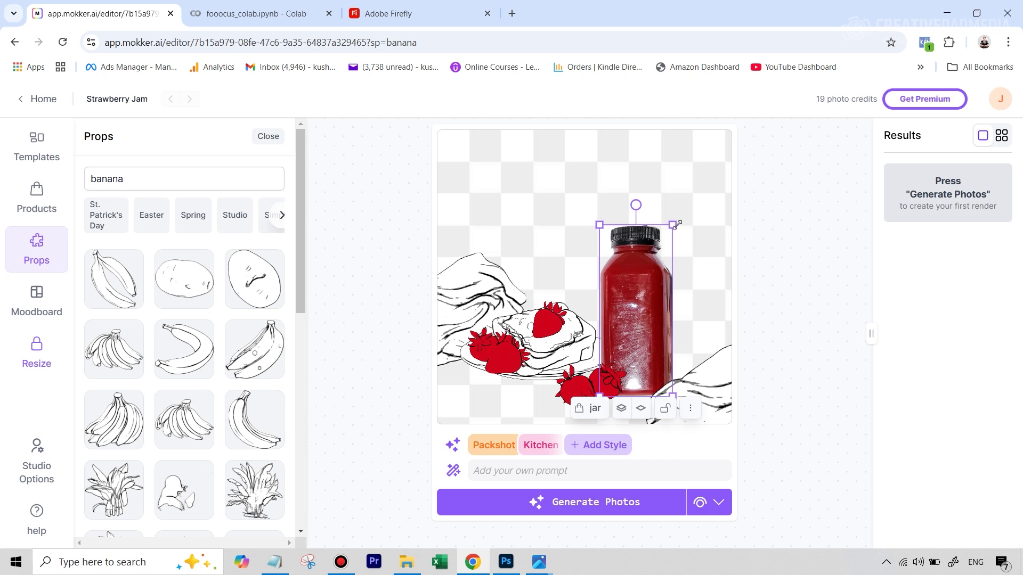
left_click_drag(674, 225, 646, 281)
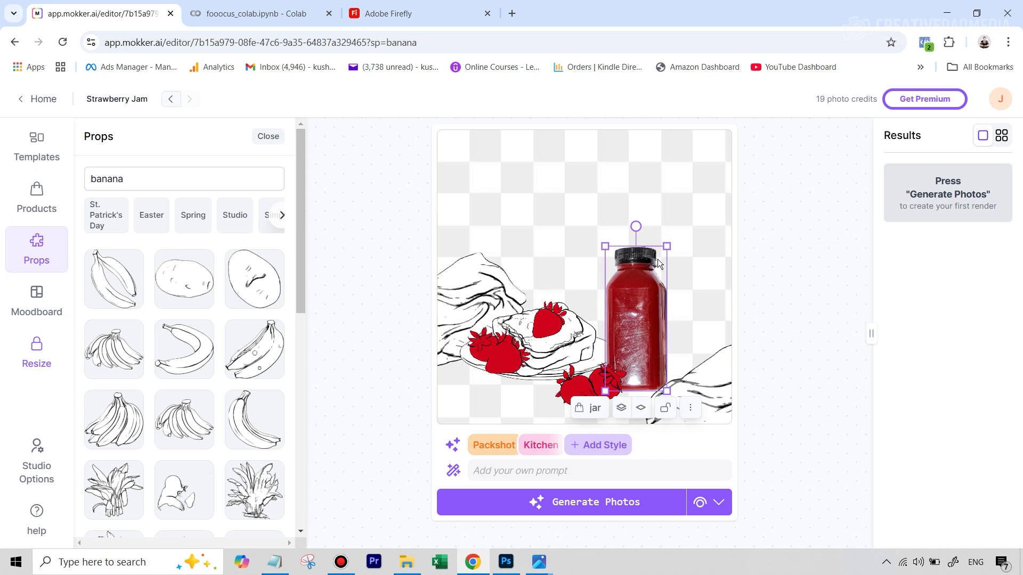
left_click(695, 254)
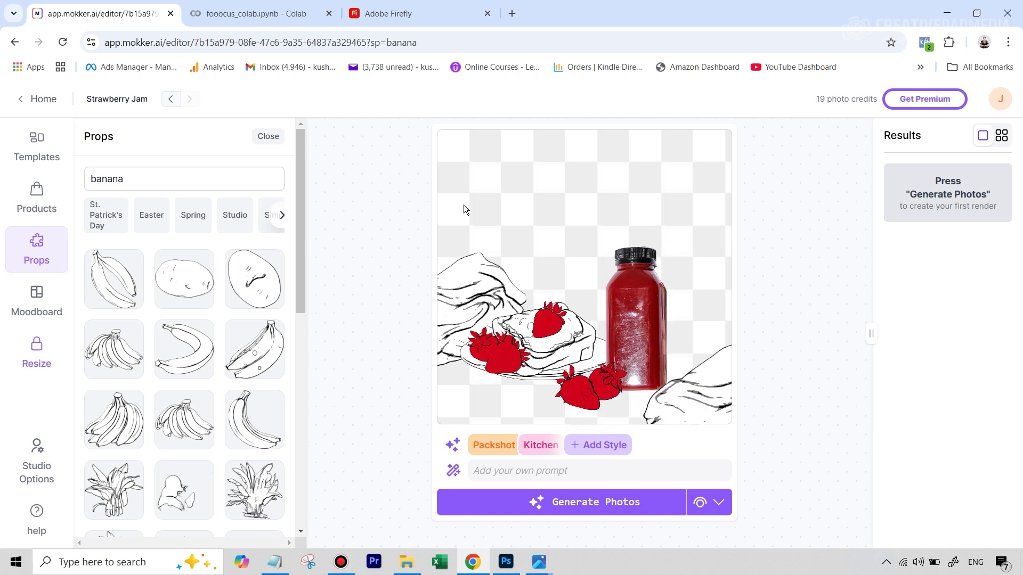
Browse the light and location styles available for the scene, without adding one.
left_click(597, 452)
scroll(542, 300, "down", 3)
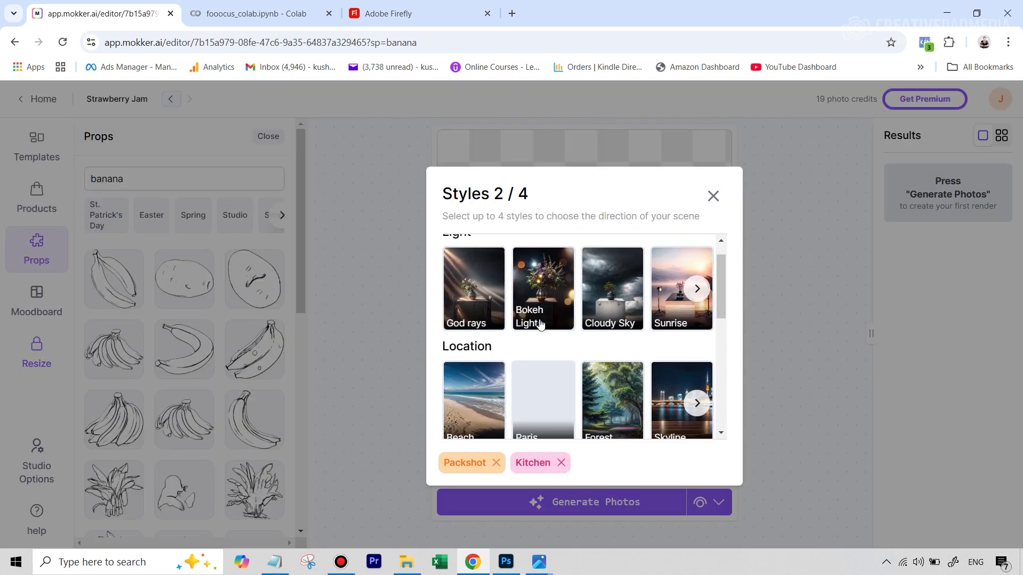
left_click(713, 197)
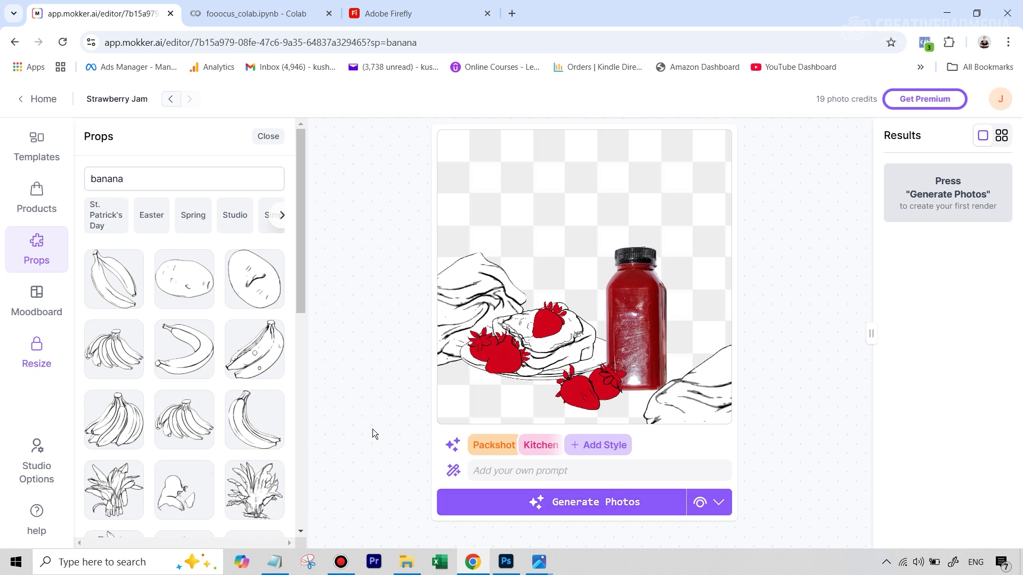
Check the number of images generated in the studio options and choose Iris (2.0) as the generation model.
left_click(54, 468)
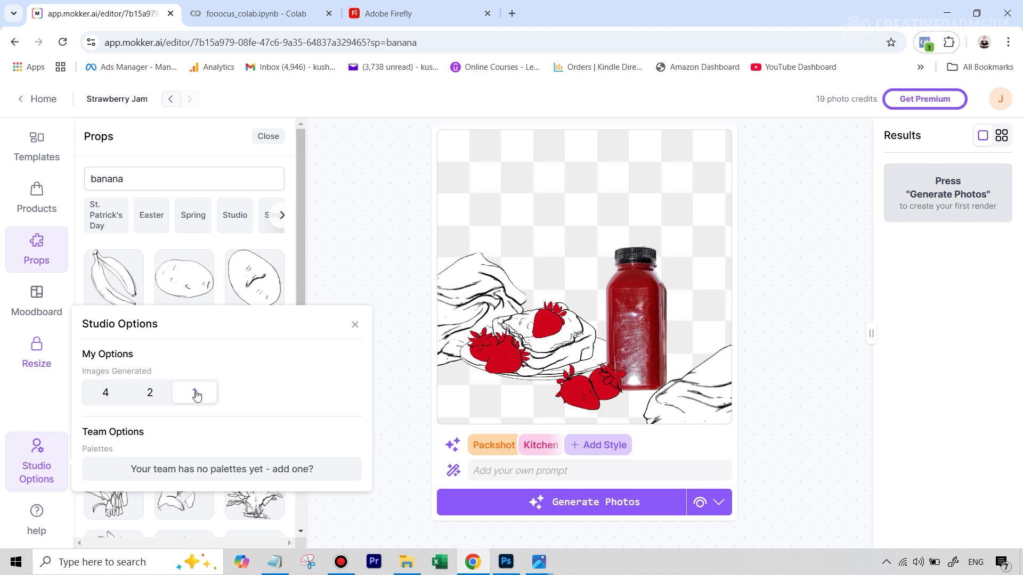
left_click(714, 509)
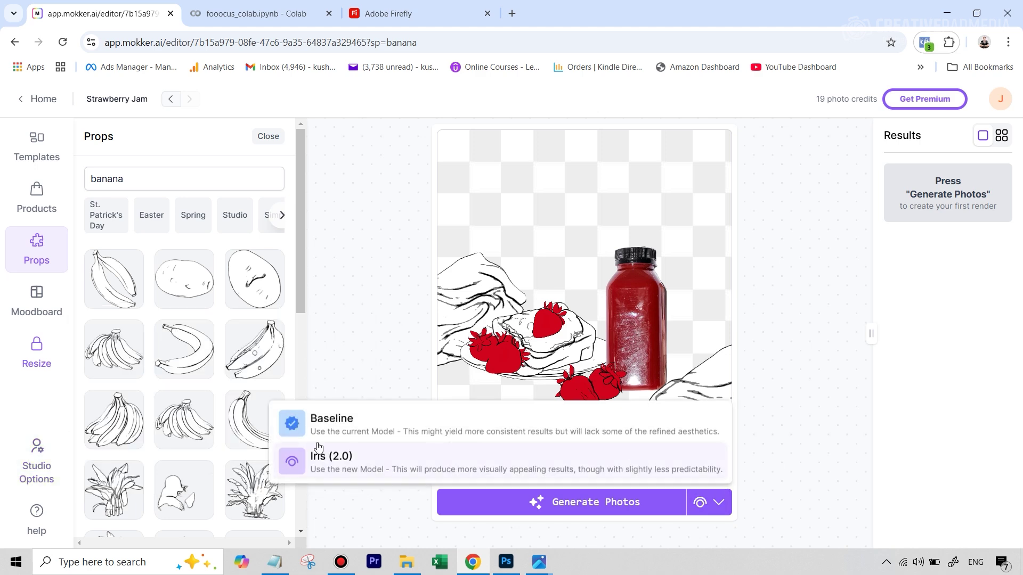
left_click(348, 469)
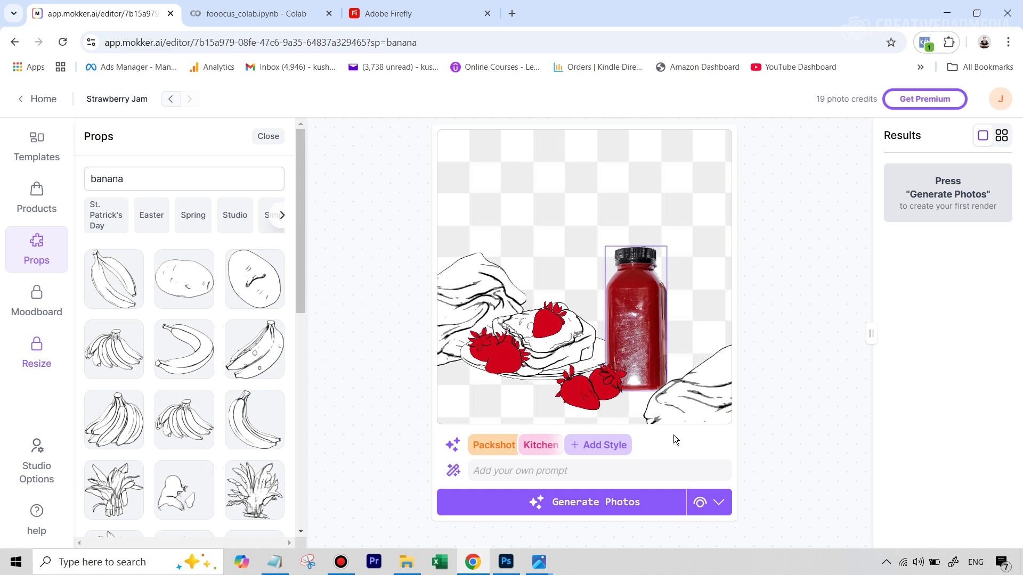
Generate the strawberry scene photo, reload the editor page and open the resulting image at full size.
left_click(562, 512)
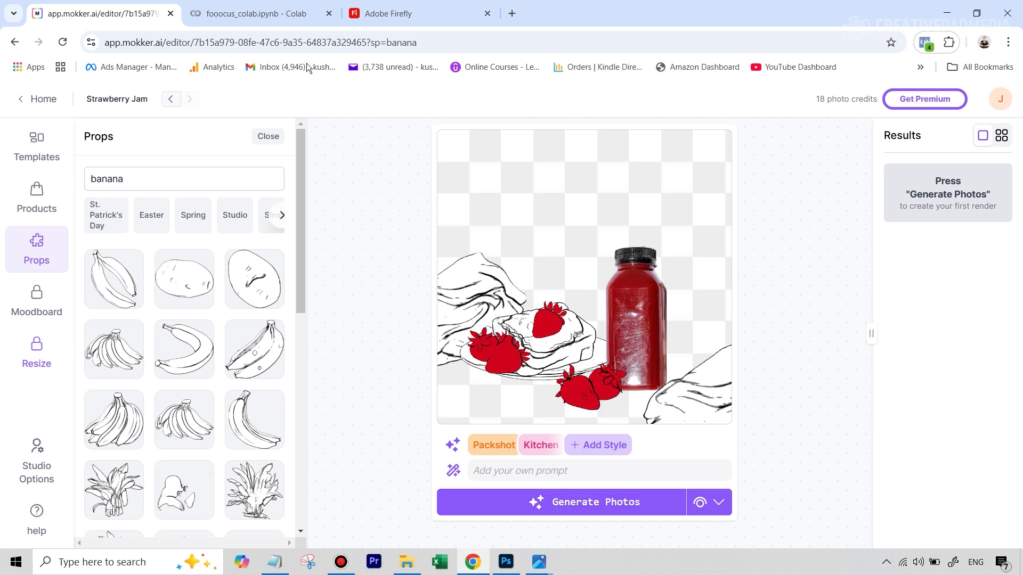
left_click(308, 42)
key("Return")
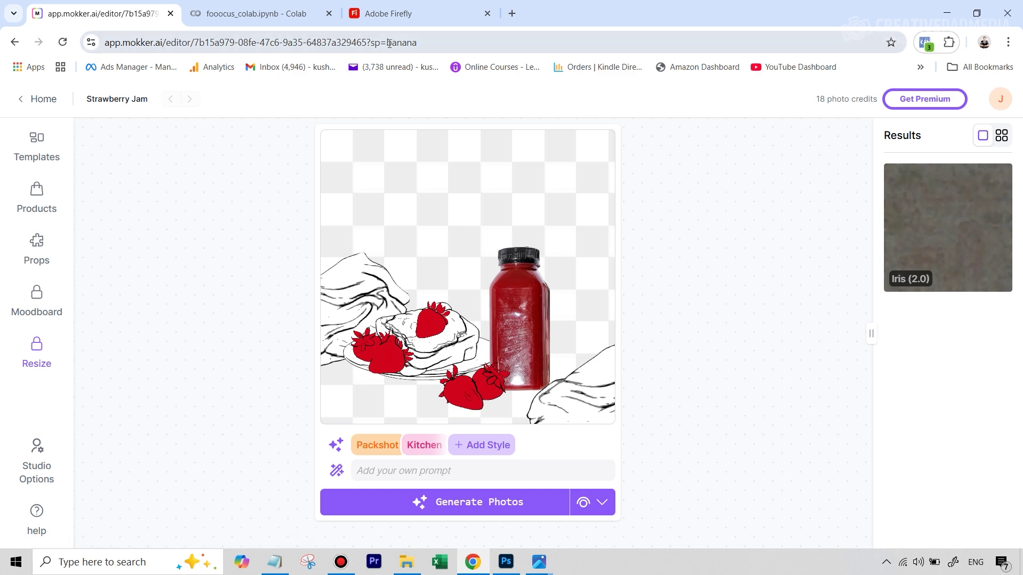
left_click(972, 233)
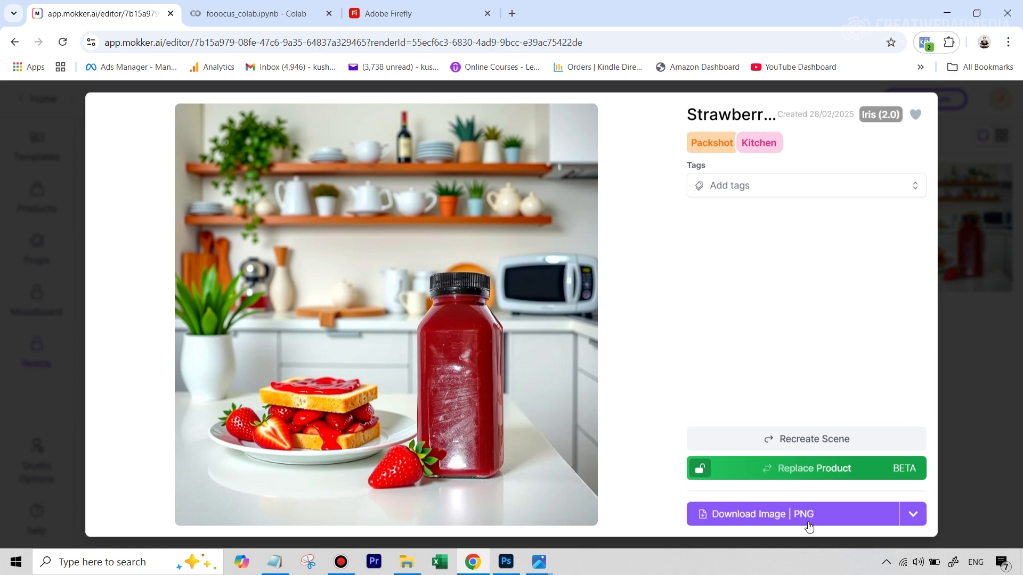
Recreate the scene from the first result with a slightly smaller bottle and generate another photo.
left_click(809, 440)
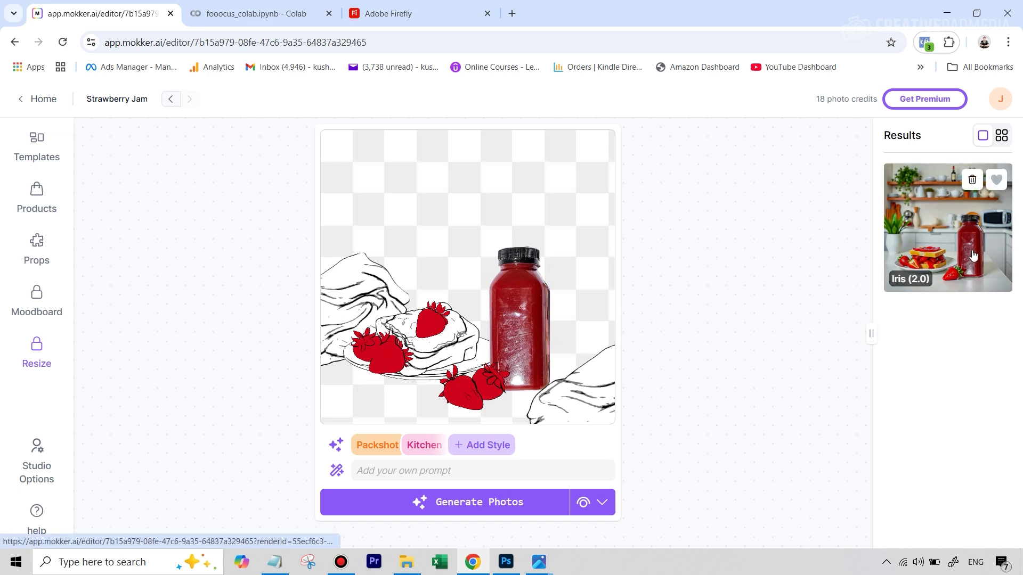
left_click(533, 301)
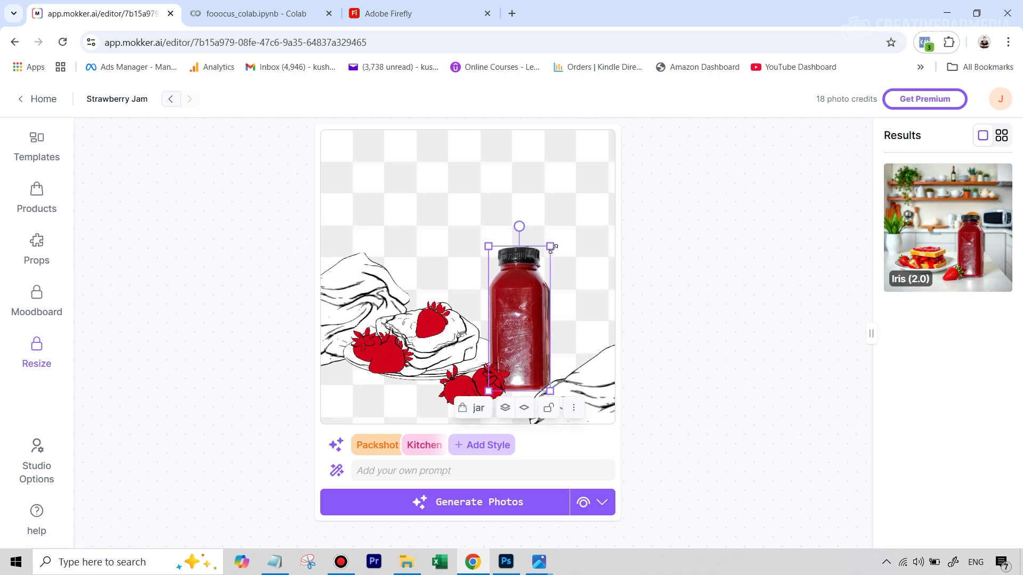
left_click_drag(550, 247, 532, 294)
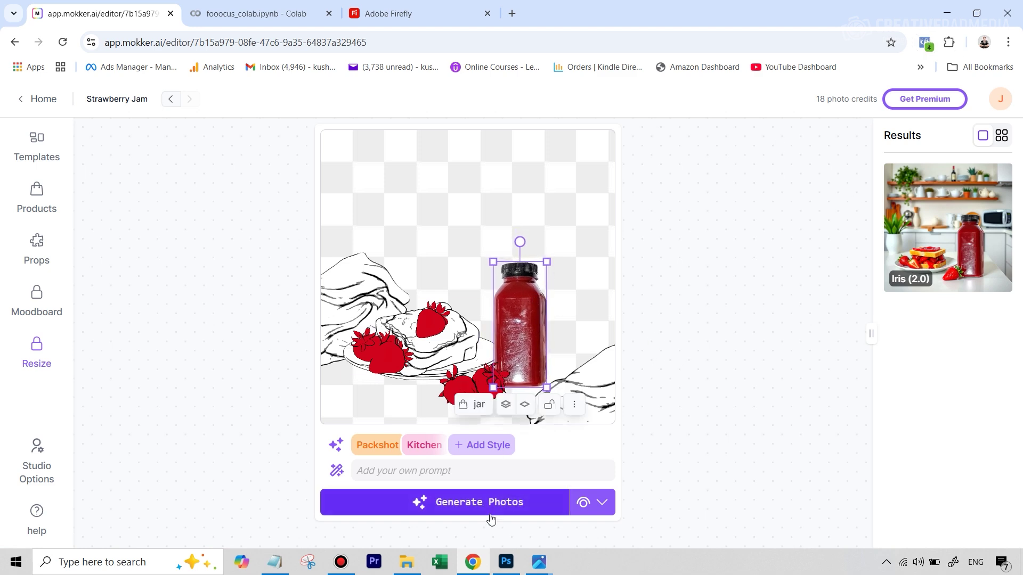
left_click(469, 516)
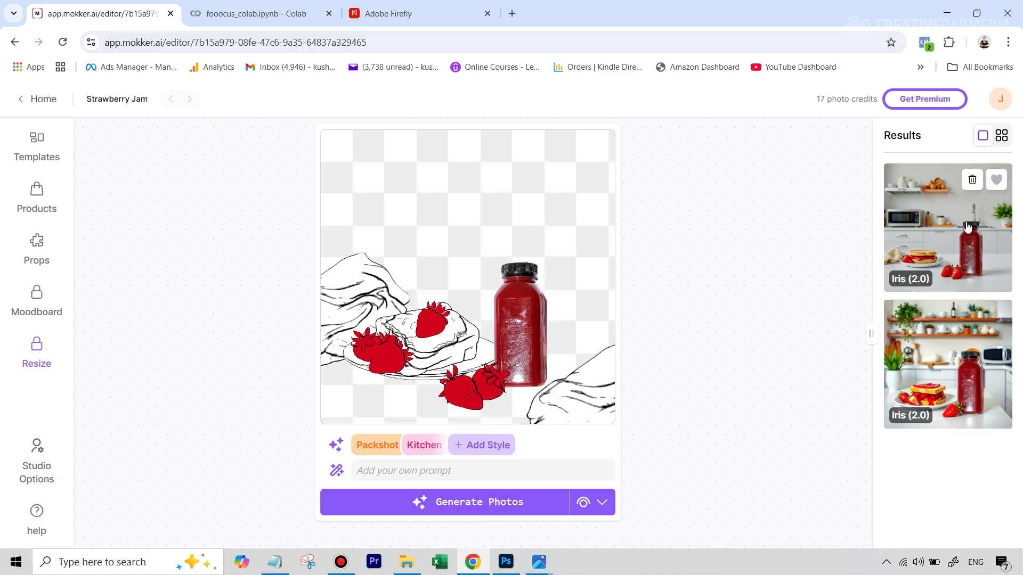
Examine the newest kitchen photo at full size, especially the strawberries beside the bottle, and return to the results.
left_click(970, 245)
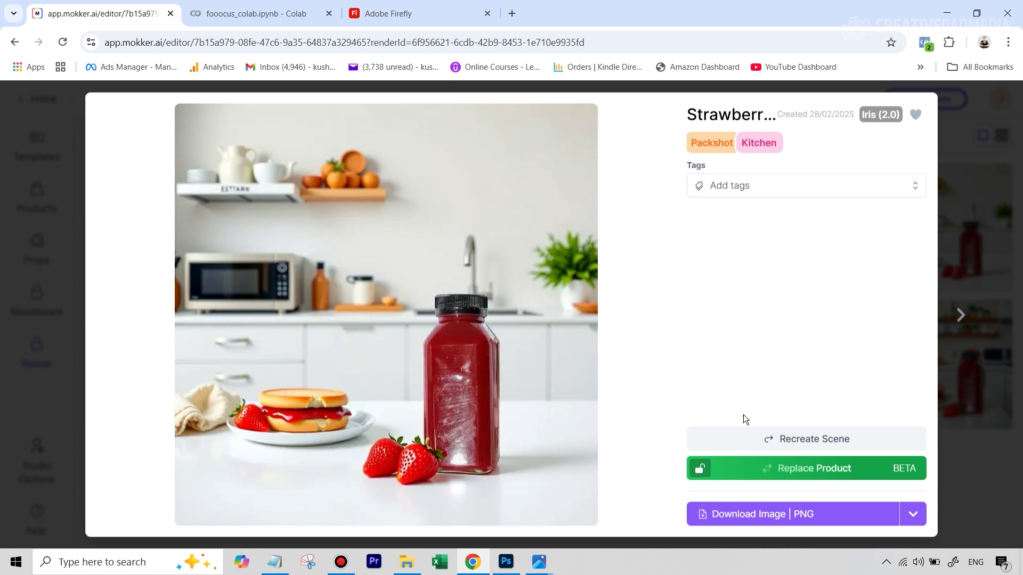
mouse_move(406, 399)
left_click(1002, 503)
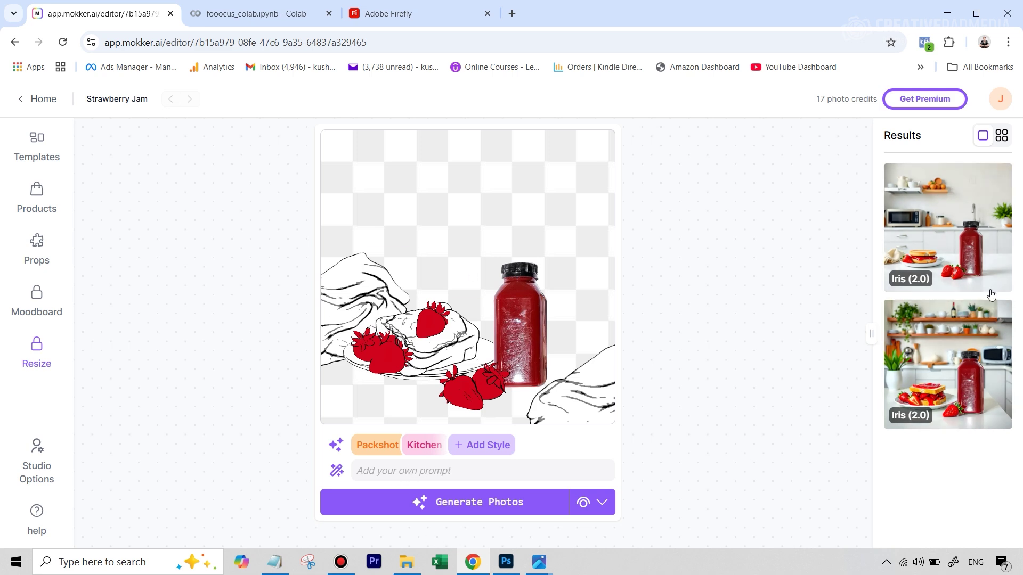
mouse_move(962, 264)
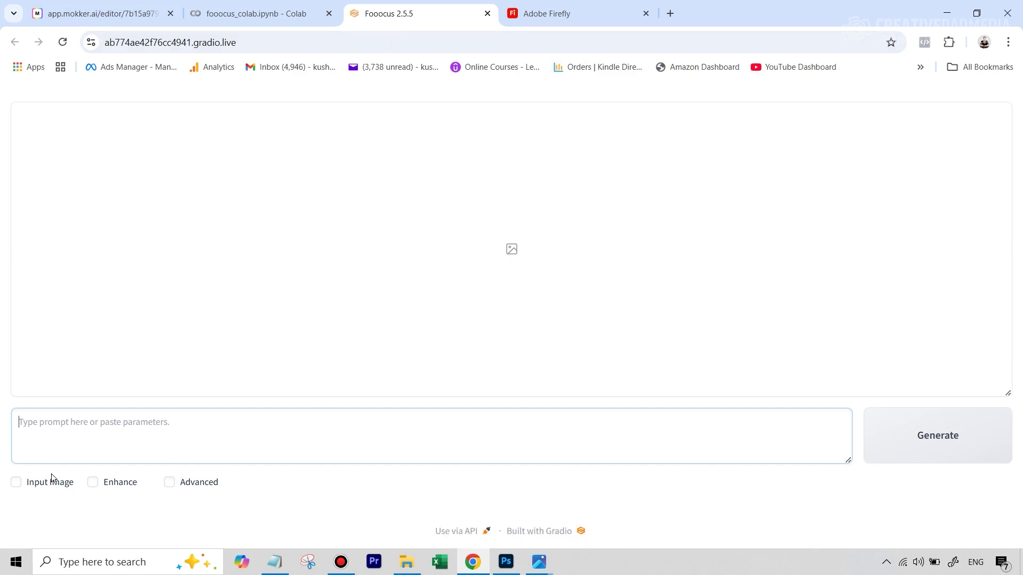
Switch to Fooocus, enable the input image and load the bottle and sandwich kitchen photo for Inpaint or Outpaint.
left_click(33, 484)
scroll(452, 421, "down", 3)
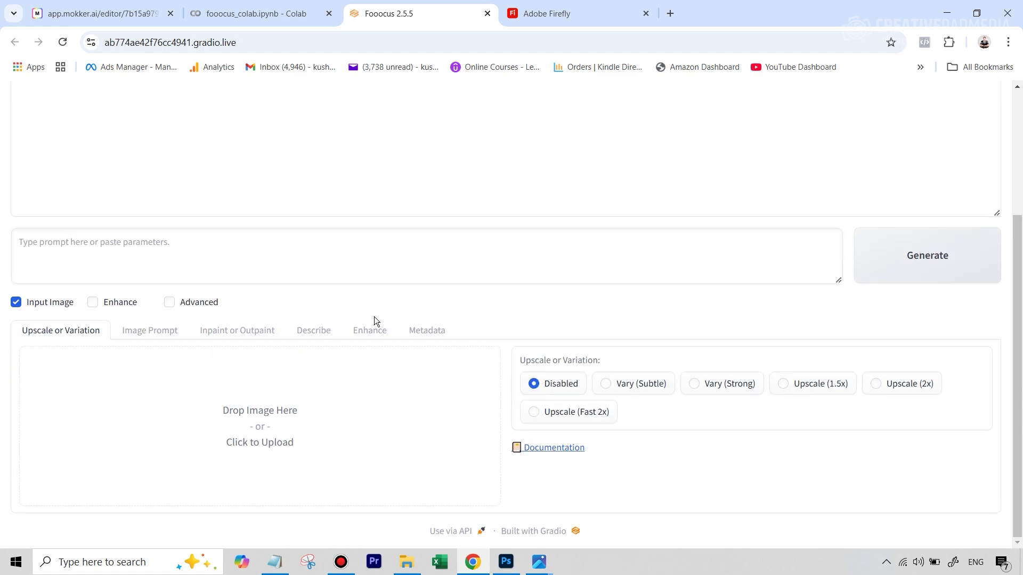
left_click(242, 330)
scroll(516, 343, "down", 3)
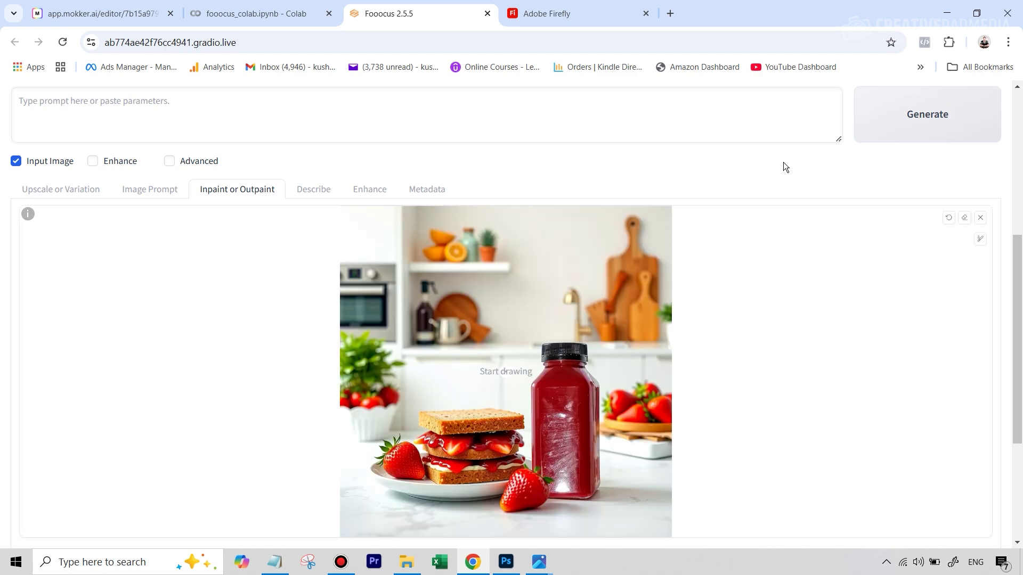
scroll(595, 363, "down", 1)
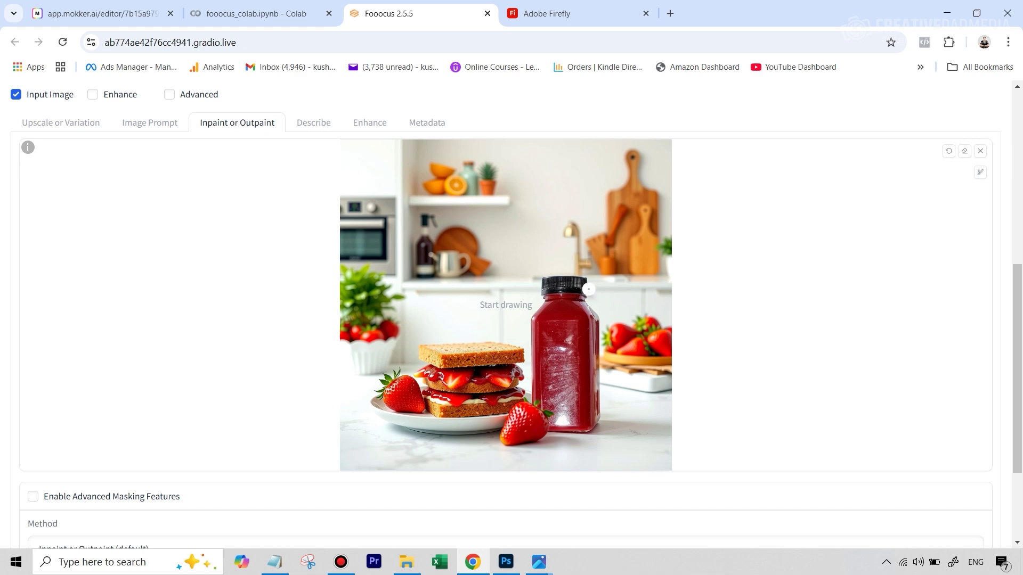
Enable the advanced masking features and set the mask generation model to sam.
left_click(71, 501)
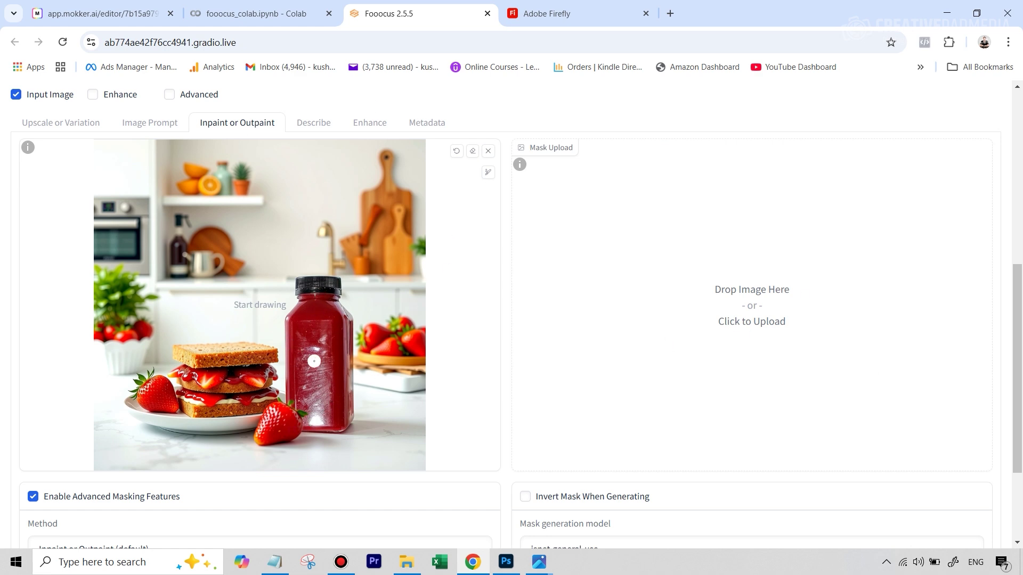
scroll(709, 352, "down", 3)
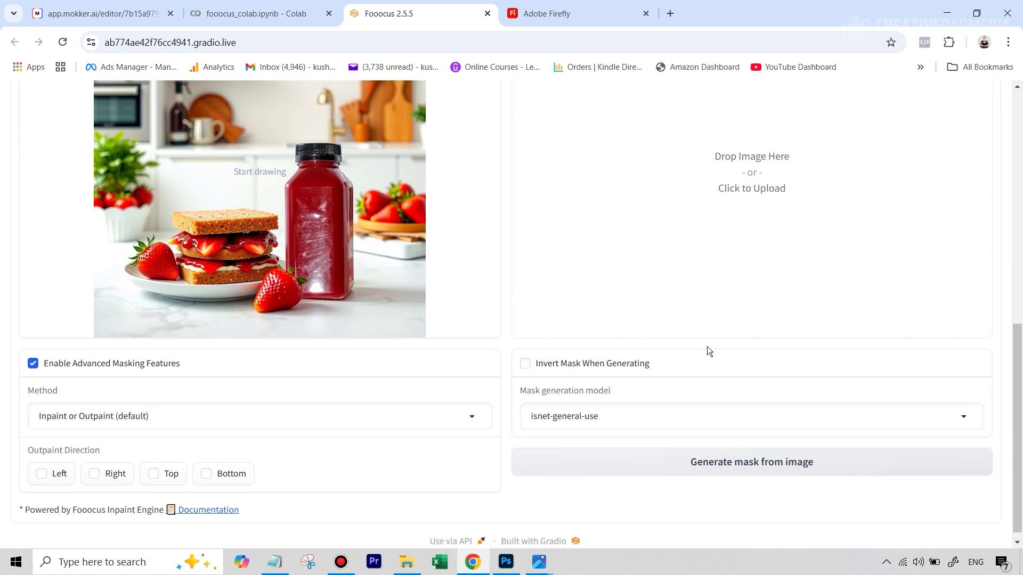
left_click(598, 416)
left_click(559, 392)
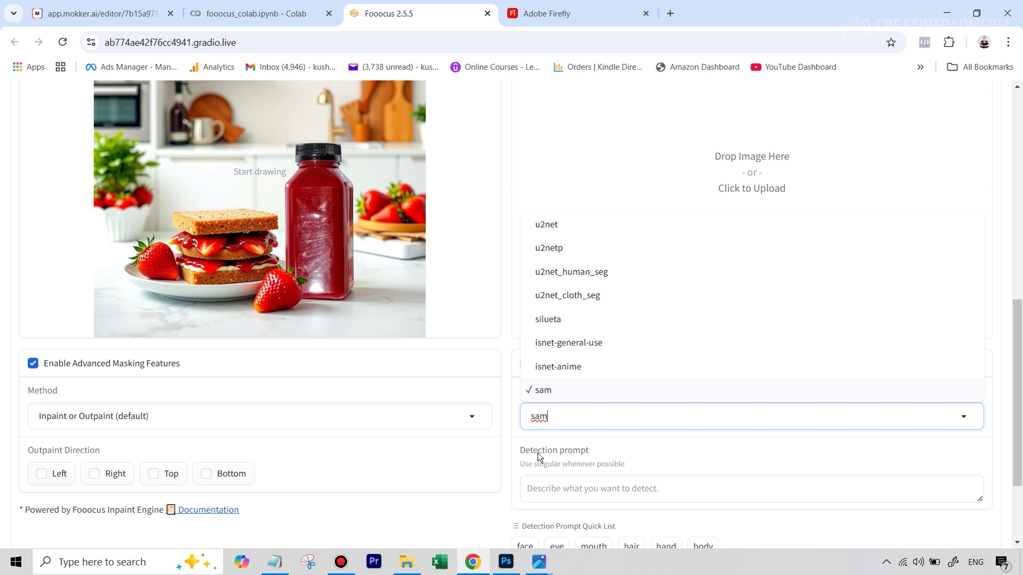
Generate a mask from the kitchen photo using the detection prompt "red bottle".
left_click(559, 489)
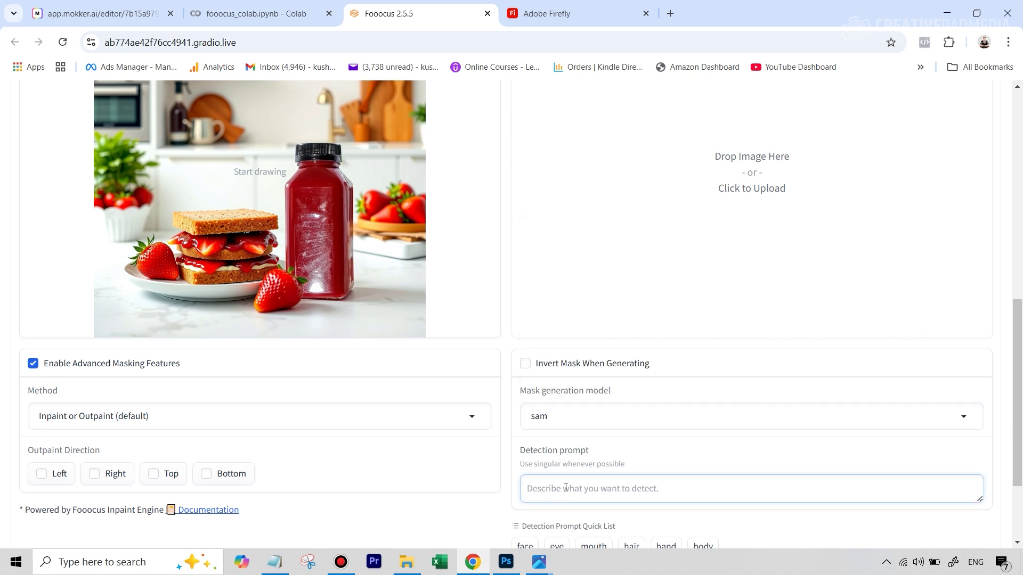
type("red bottle")
scroll(650, 474, "down", 2)
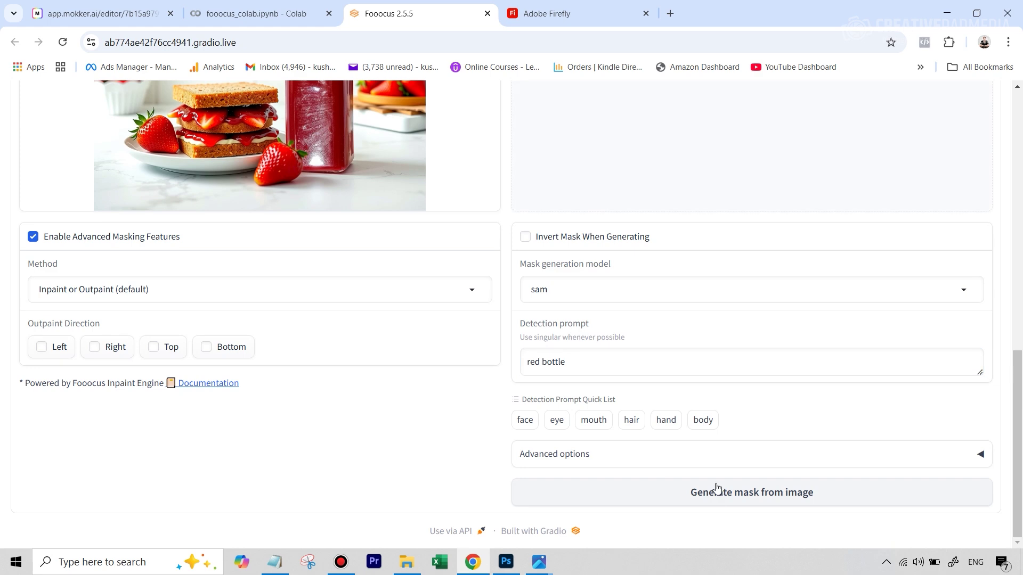
left_click(714, 489)
scroll(309, 287, "up", 6)
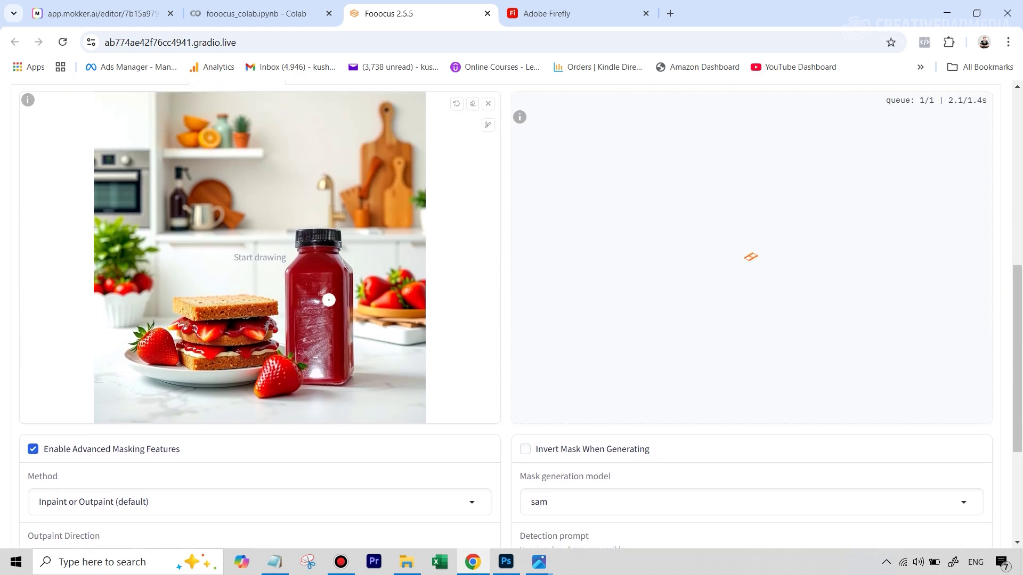
scroll(309, 223, "up", 1)
Set the inpaint method to Improve Detail (face, hand, eyes, etc.) with the additional prompt "plain smooth red surface".
scroll(313, 260, "down", 4)
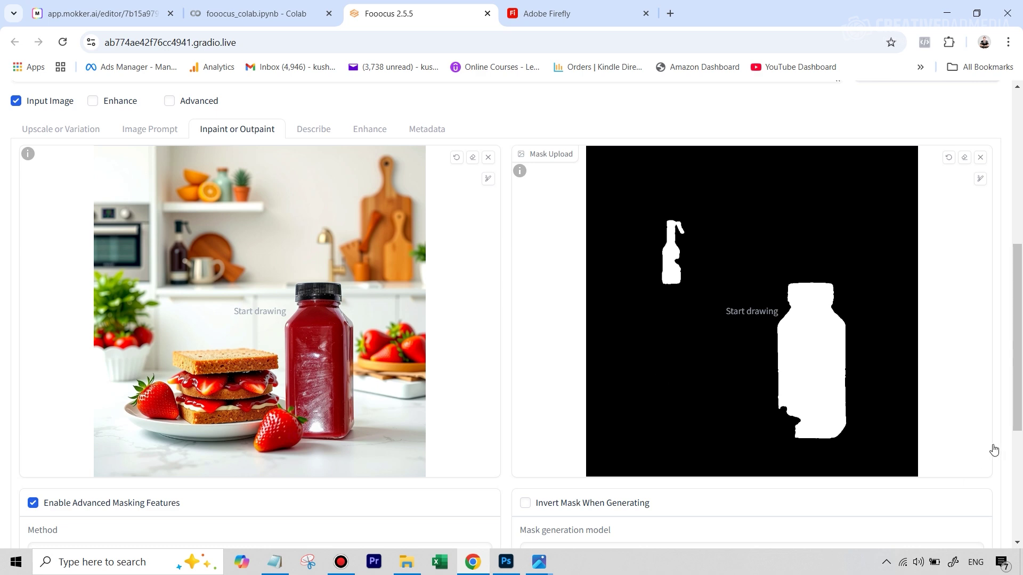
scroll(468, 269, "down", 5)
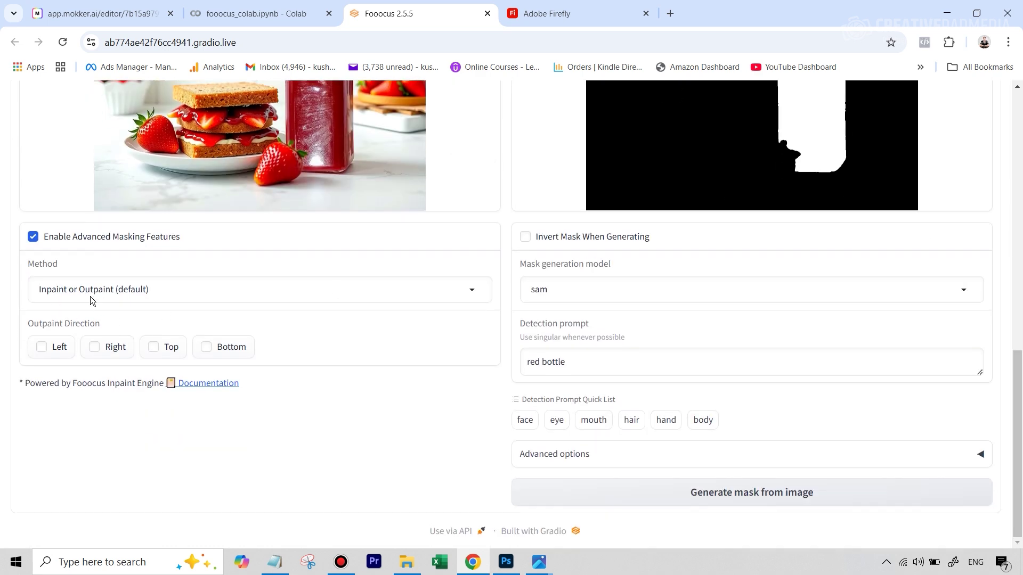
left_click(127, 298)
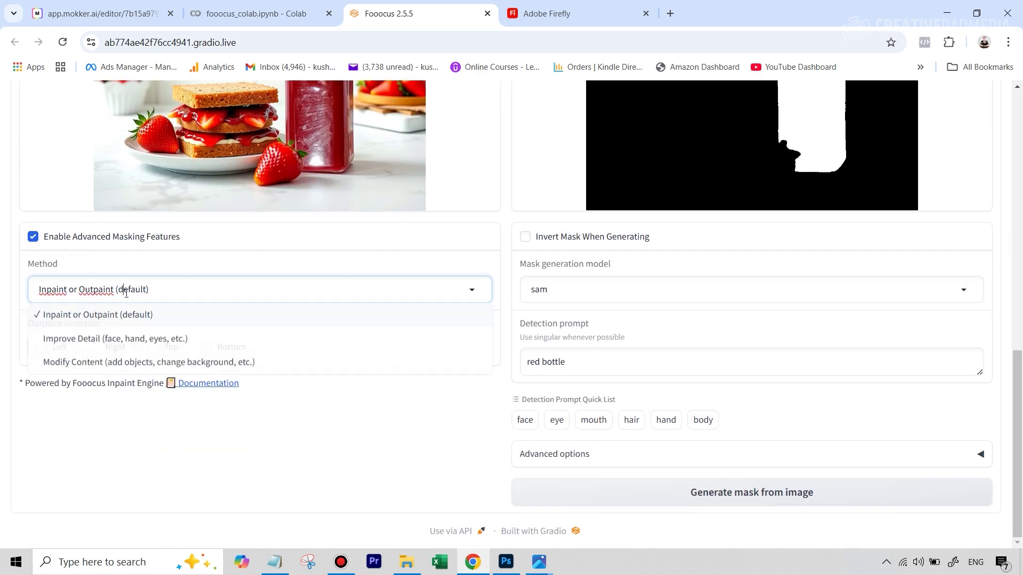
left_click(93, 342)
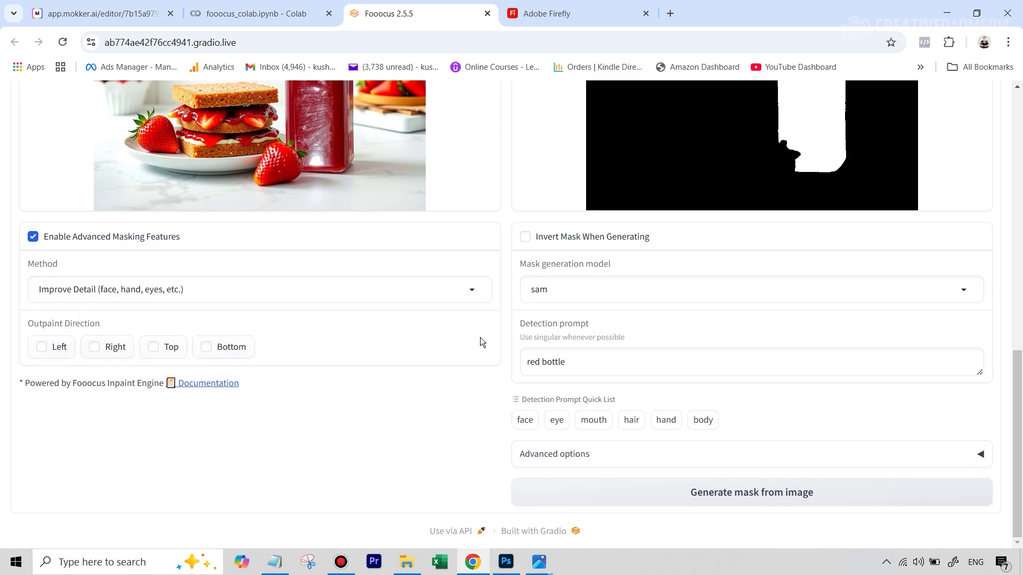
scroll(311, 165, "up", 3)
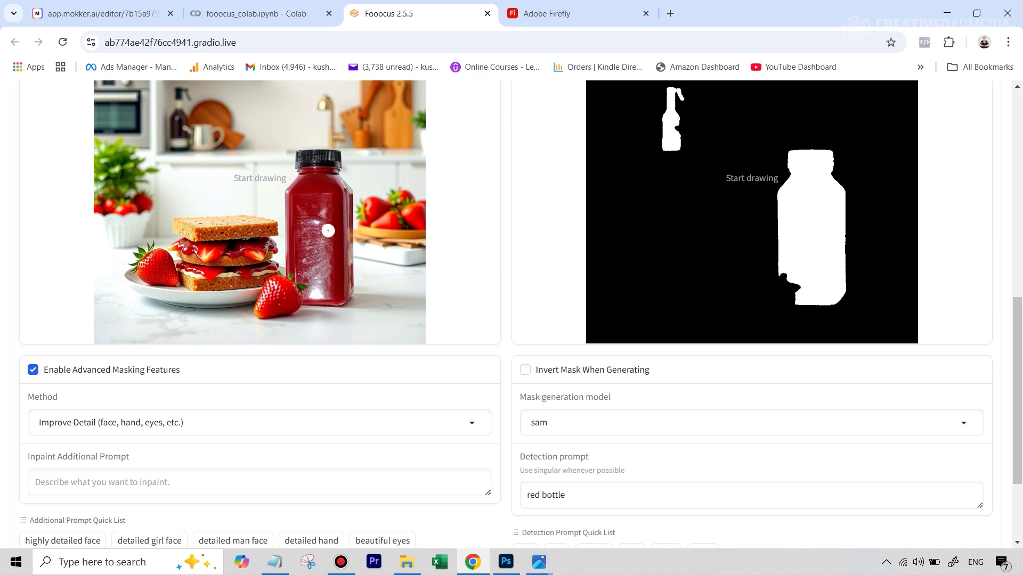
scroll(327, 233, "down", 2)
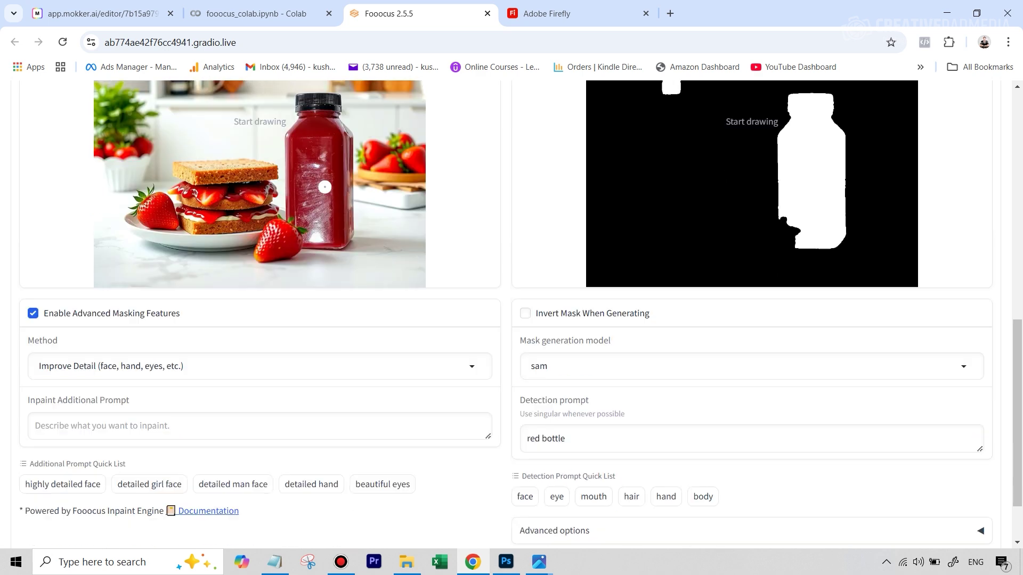
left_click(91, 362)
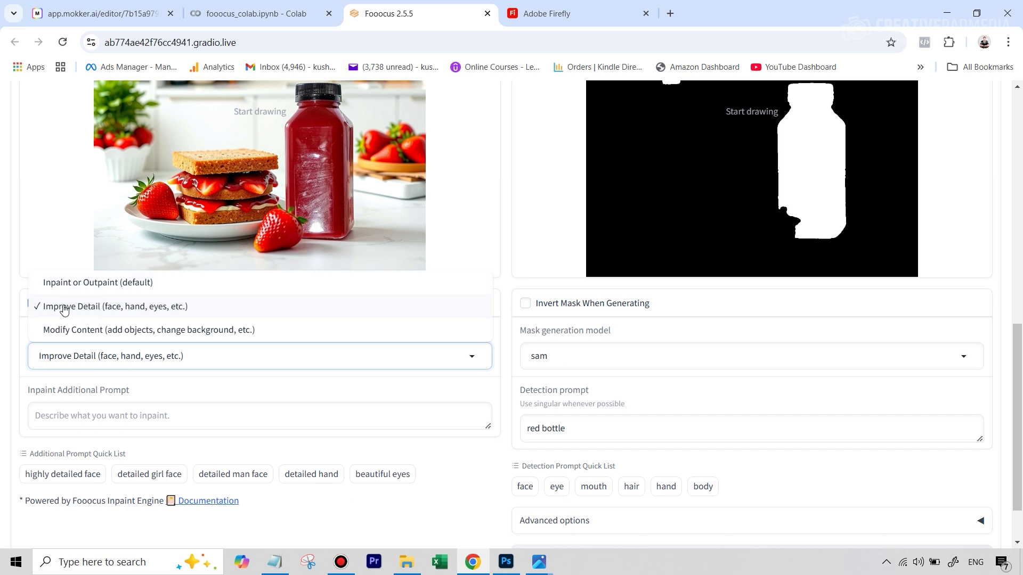
left_click(124, 315)
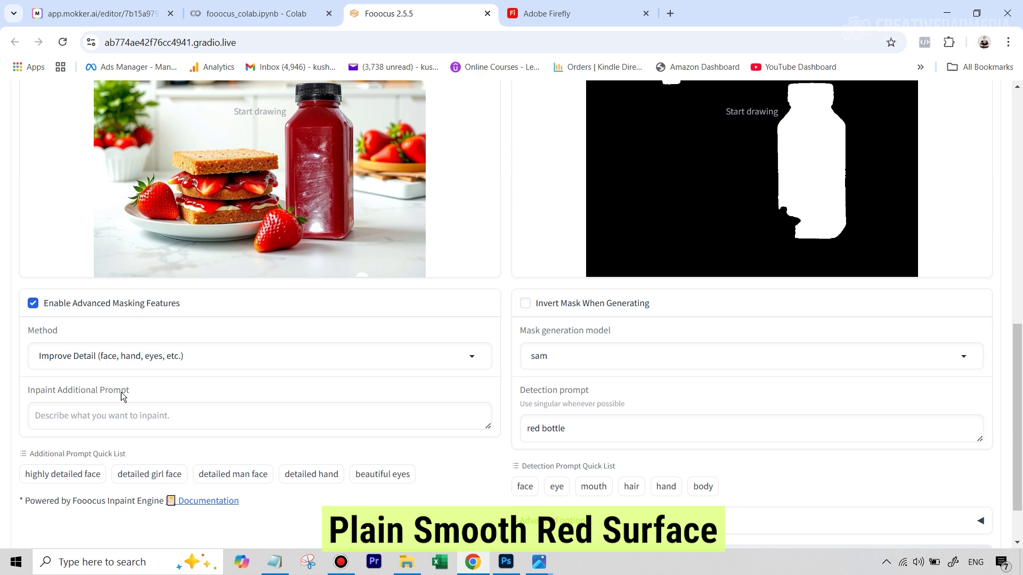
left_click(112, 414)
type("plain smooth red surface")
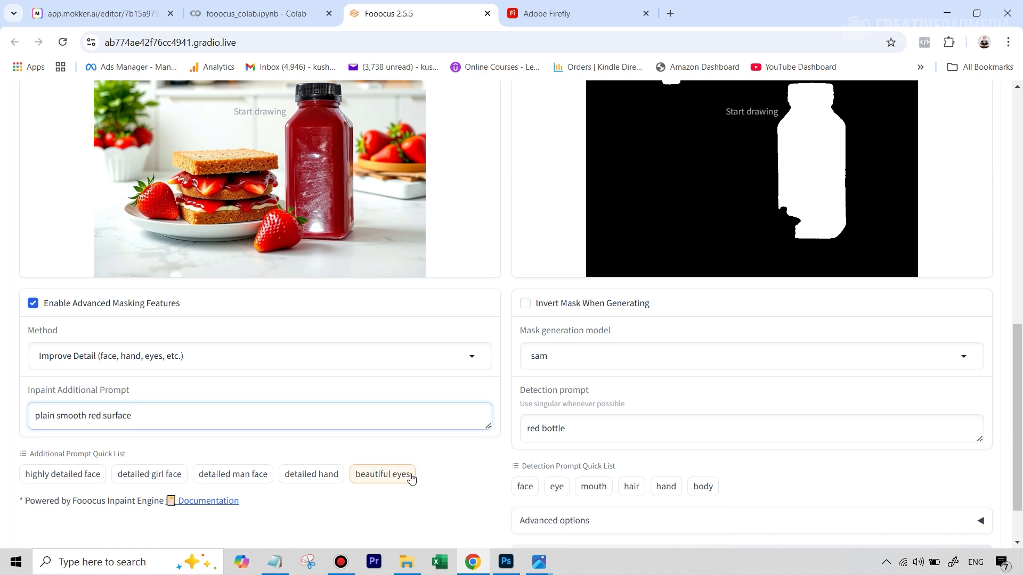
Show the advanced settings and set performance to Quality, image number to 1 and output format to jpeg.
scroll(440, 457, "up", 4)
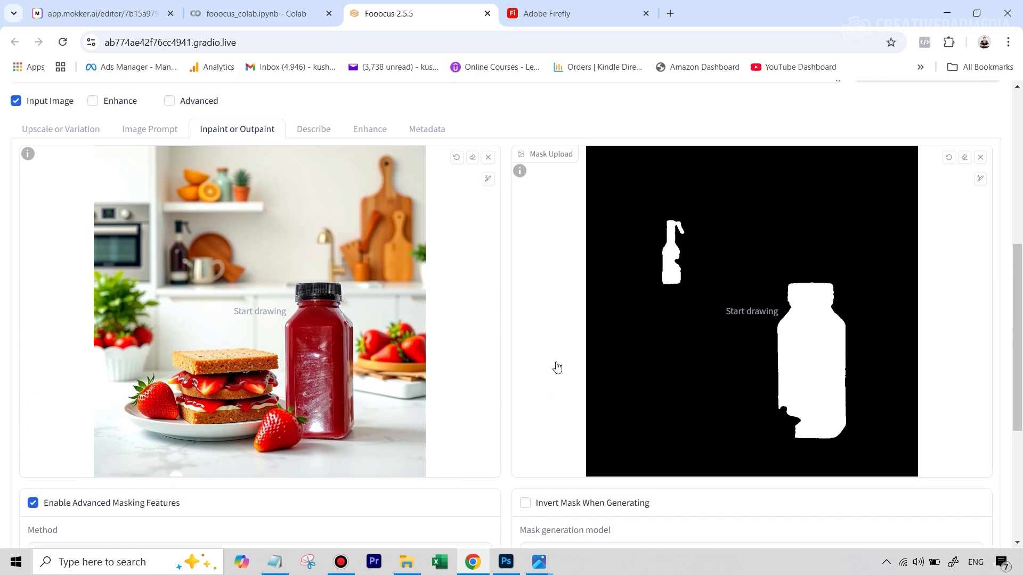
scroll(554, 365, "up", 4)
scroll(687, 295, "up", 3)
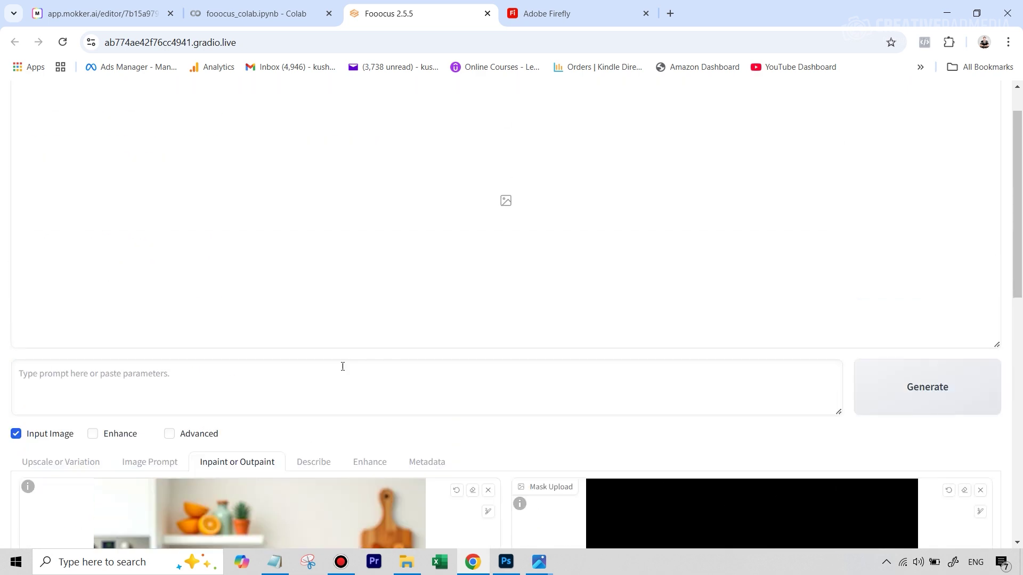
left_click(210, 436)
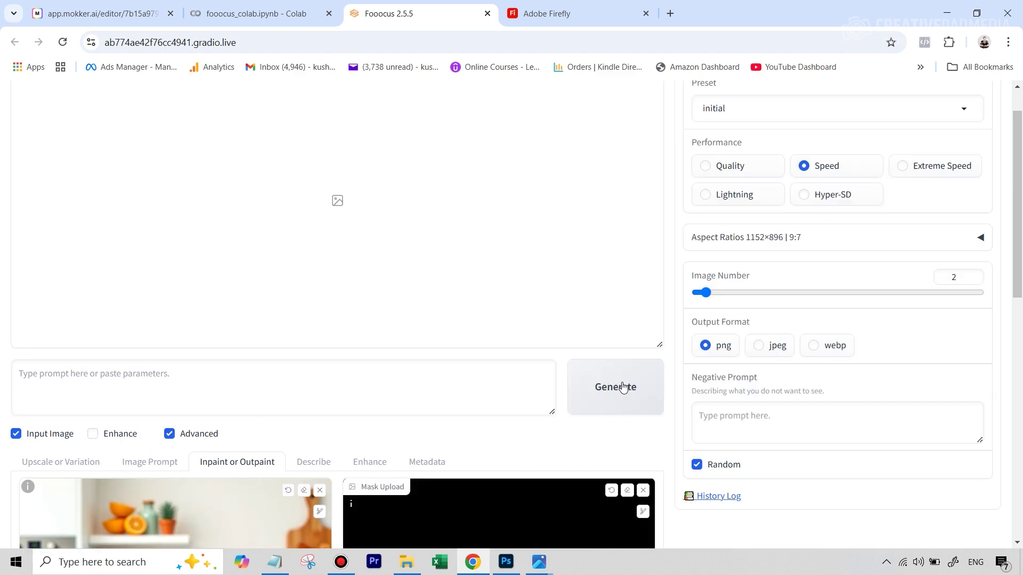
scroll(856, 286, "up", 1)
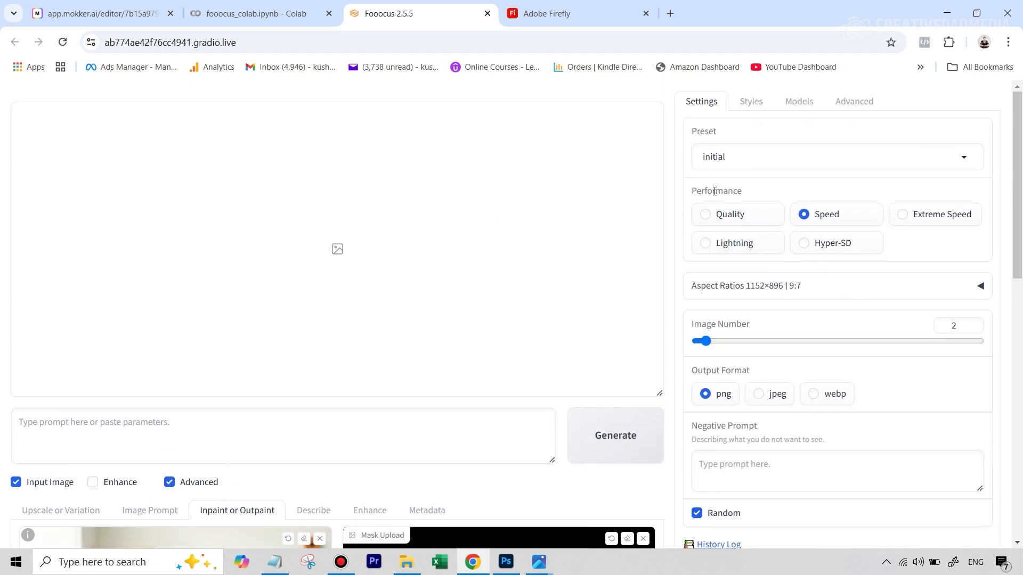
left_click(717, 218)
left_click_drag(707, 345, 695, 344)
left_click(761, 396)
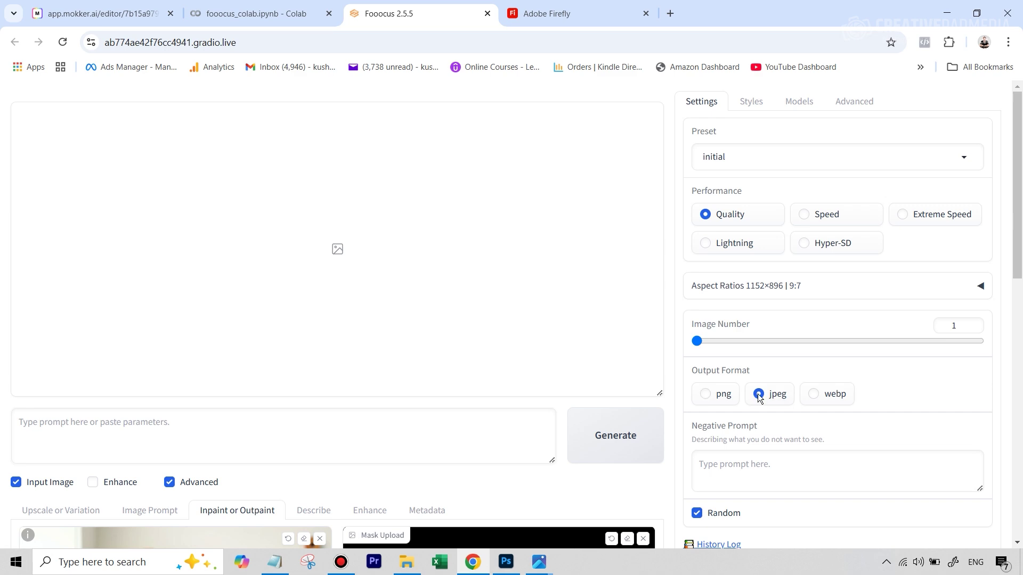
Generate the refined photo and examine its bottle at full size and against the original input image.
scroll(828, 489, "down", 2)
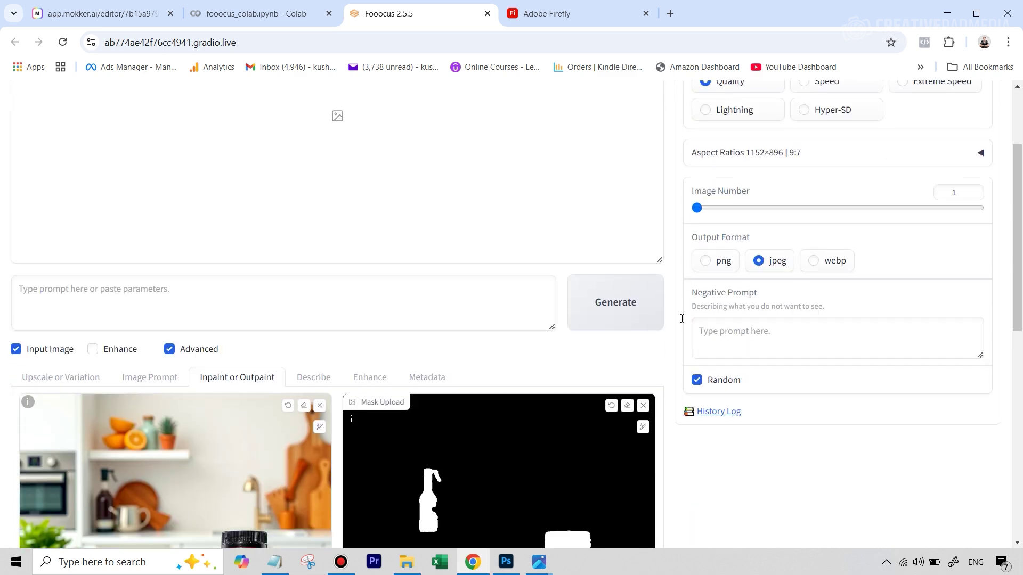
left_click(636, 314)
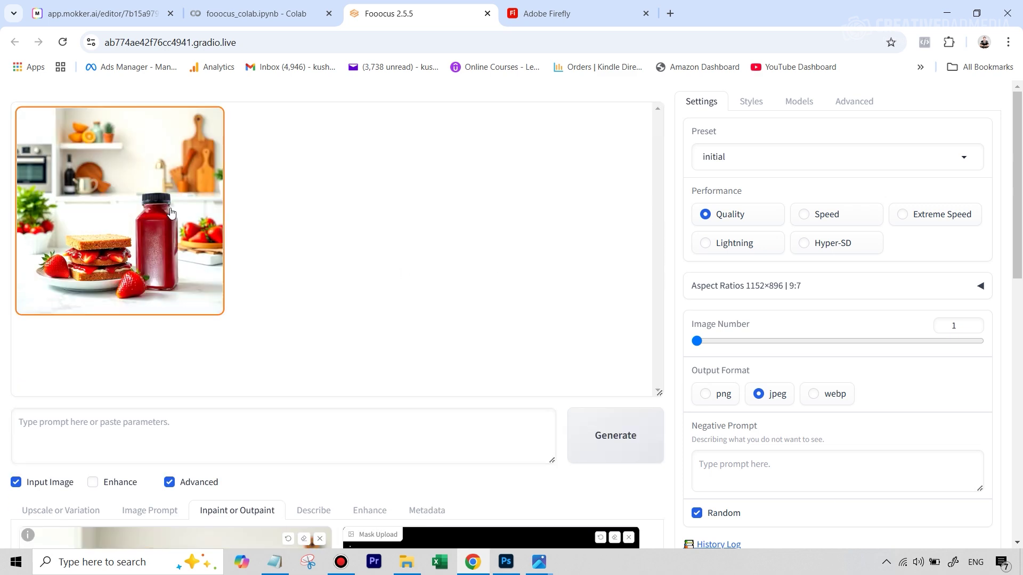
left_click(171, 212)
left_click(371, 240)
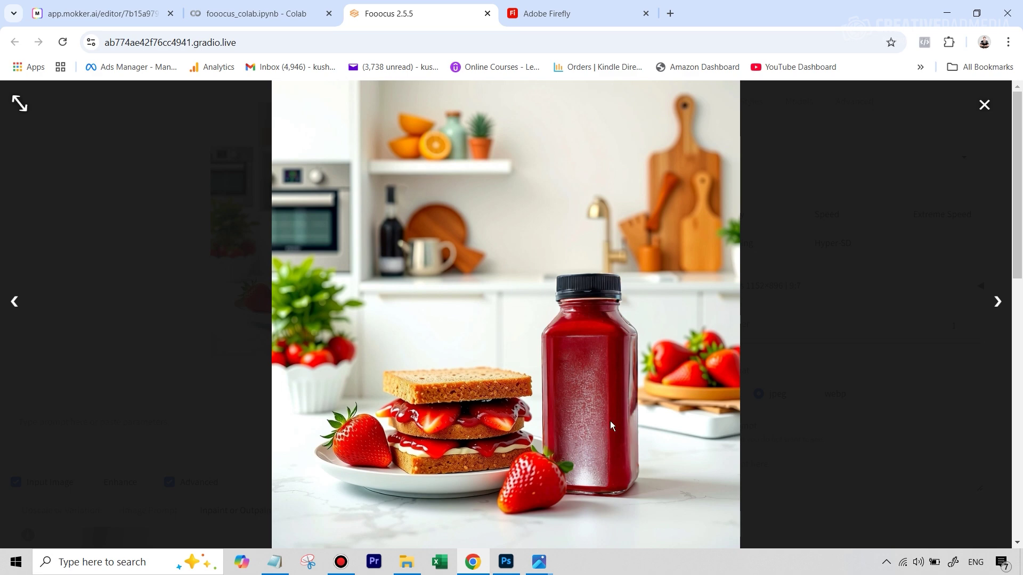
left_click(983, 105)
scroll(370, 341, "down", 5)
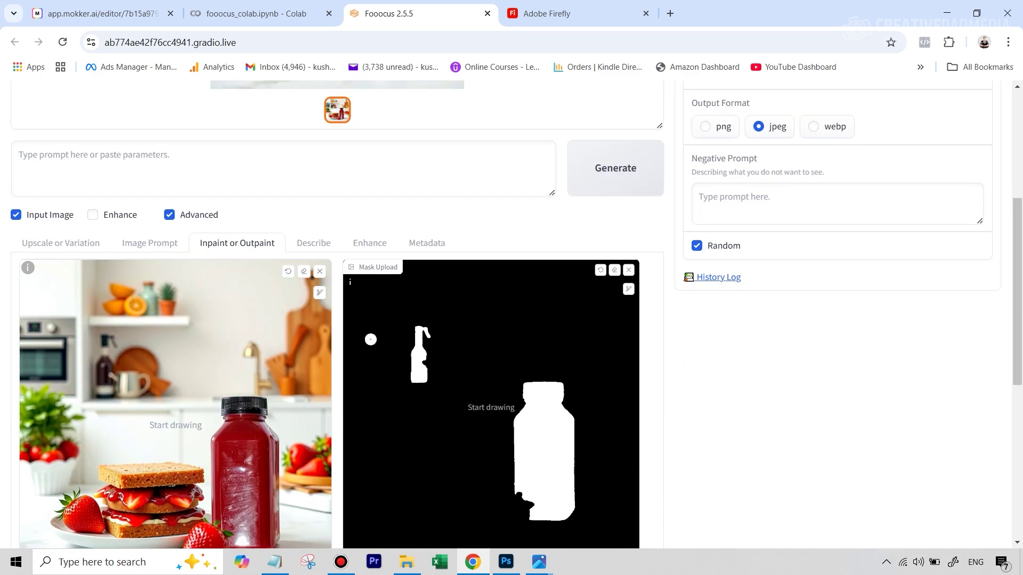
scroll(371, 339, "down", 3)
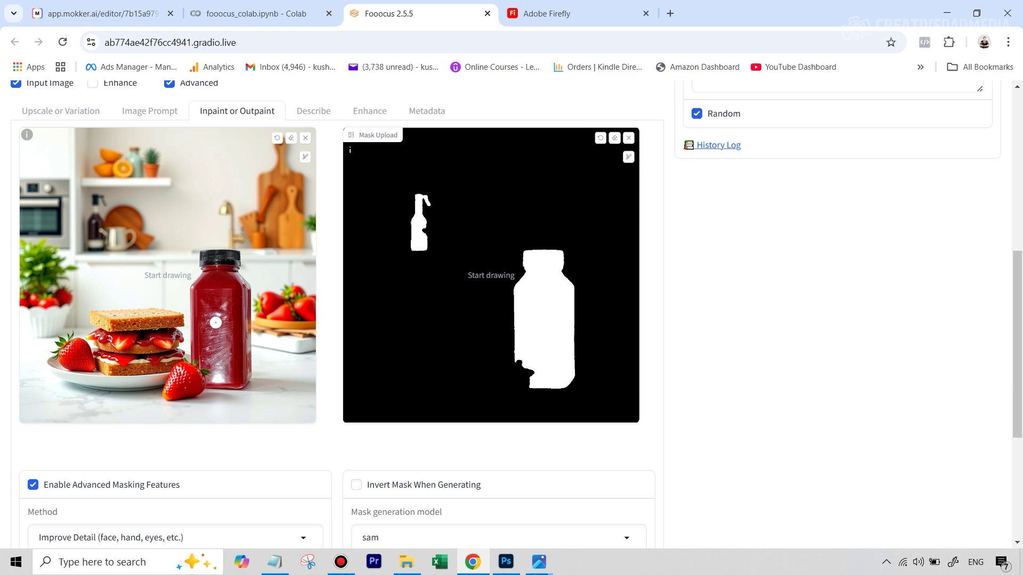
scroll(216, 323, "up", 7)
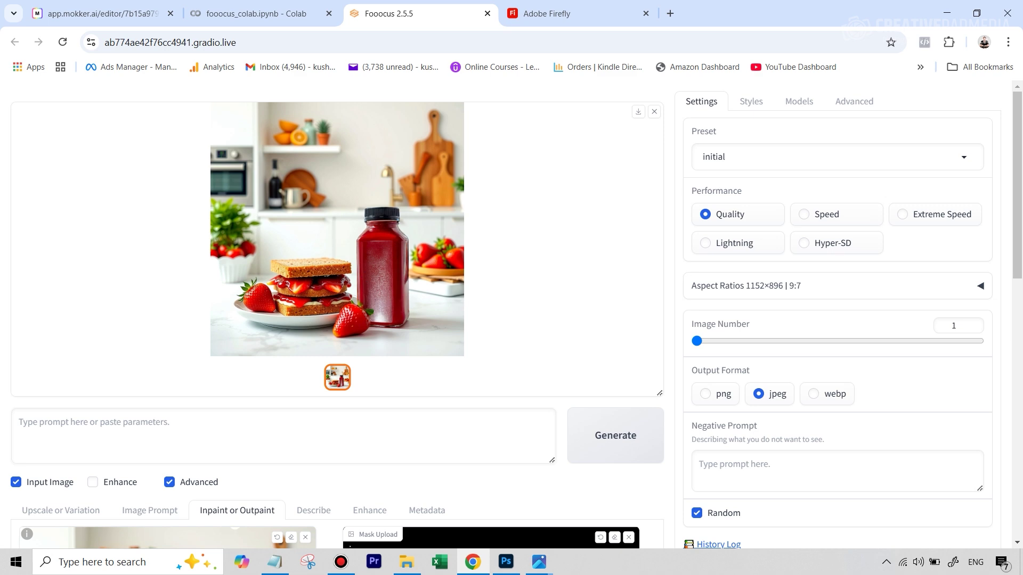
Remove the original photo from the inpaint input and clear its uploaded mask.
scroll(393, 314, "down", 5)
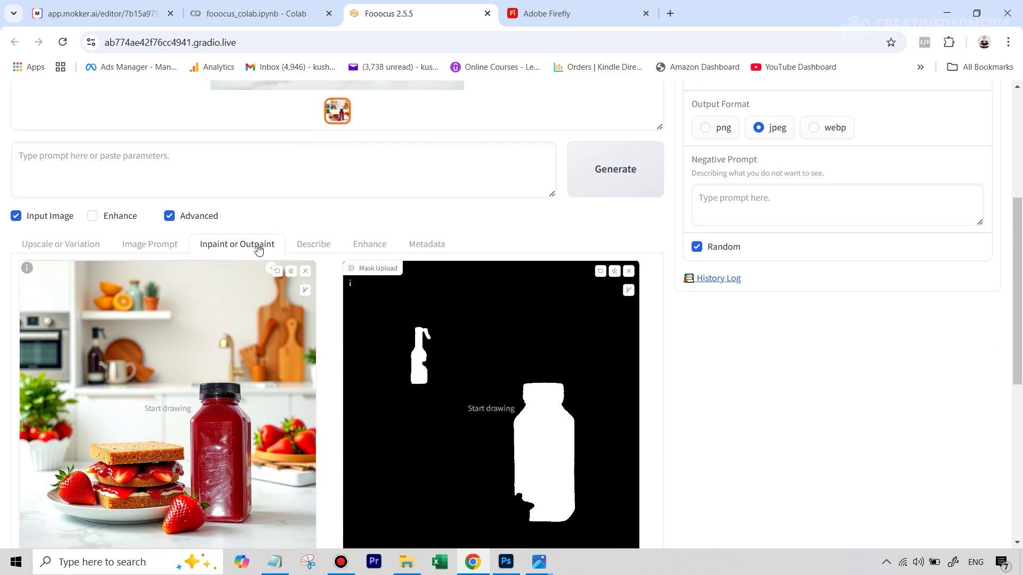
left_click(305, 270)
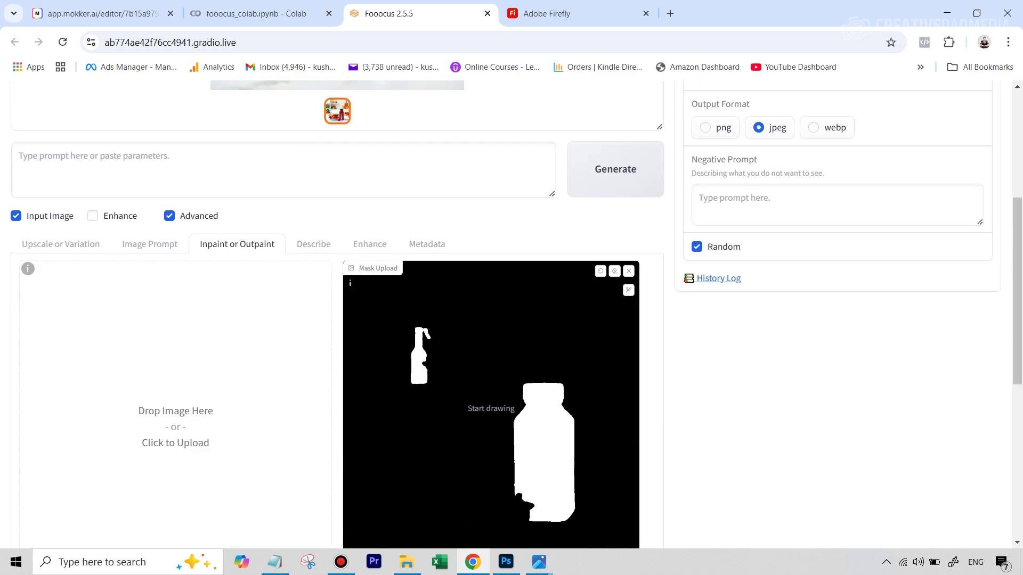
left_click(629, 272)
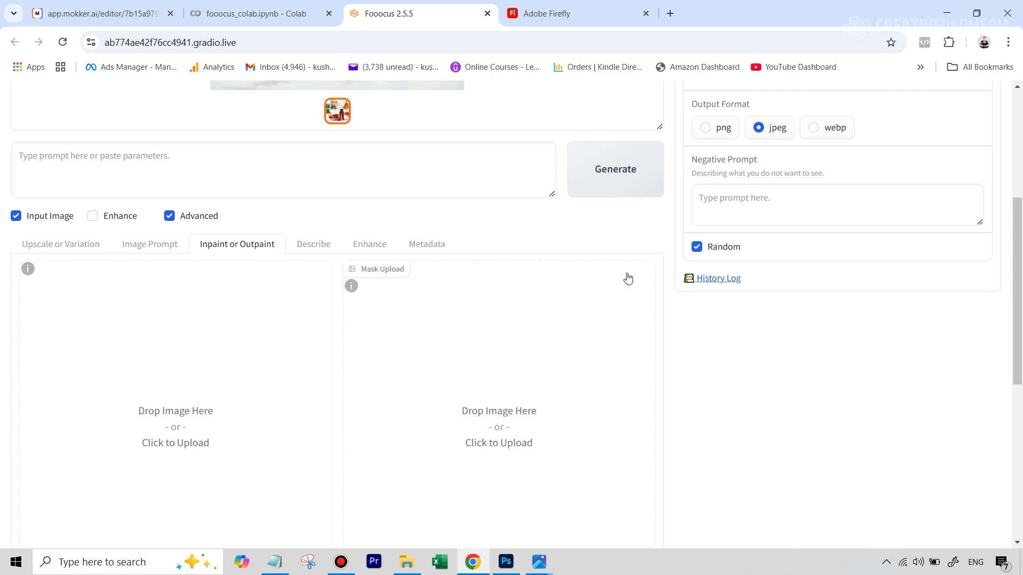
Try a brushed mask over the left strawberry and sandwich on the newly generated photo, and clear the input image.
scroll(222, 314, "up", 3)
left_click_drag(345, 146, 231, 486)
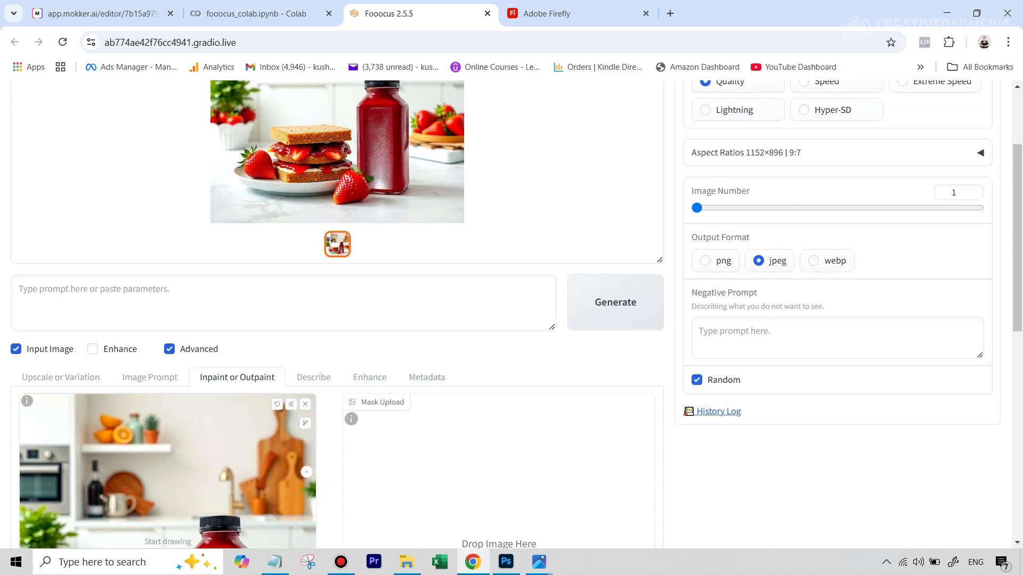
scroll(230, 480, "down", 5)
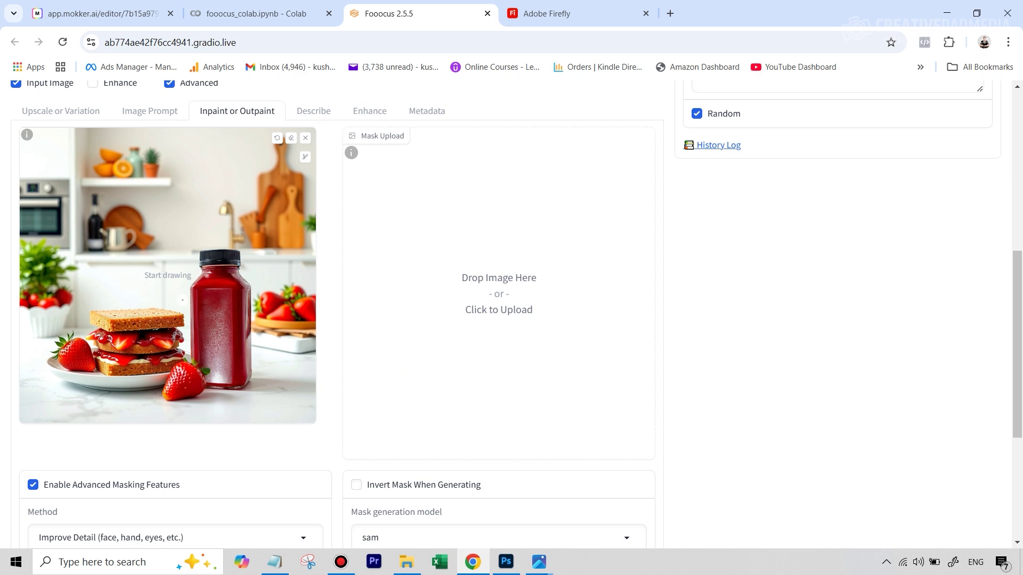
mouse_move(91, 317)
left_mouse_down()
mouse_move(70, 342)
mouse_move(54, 339)
mouse_move(62, 355)
mouse_move(94, 354)
mouse_move(100, 330)
mouse_move(145, 315)
mouse_move(133, 358)
left_mouse_up()
scroll(130, 367, "down", 1)
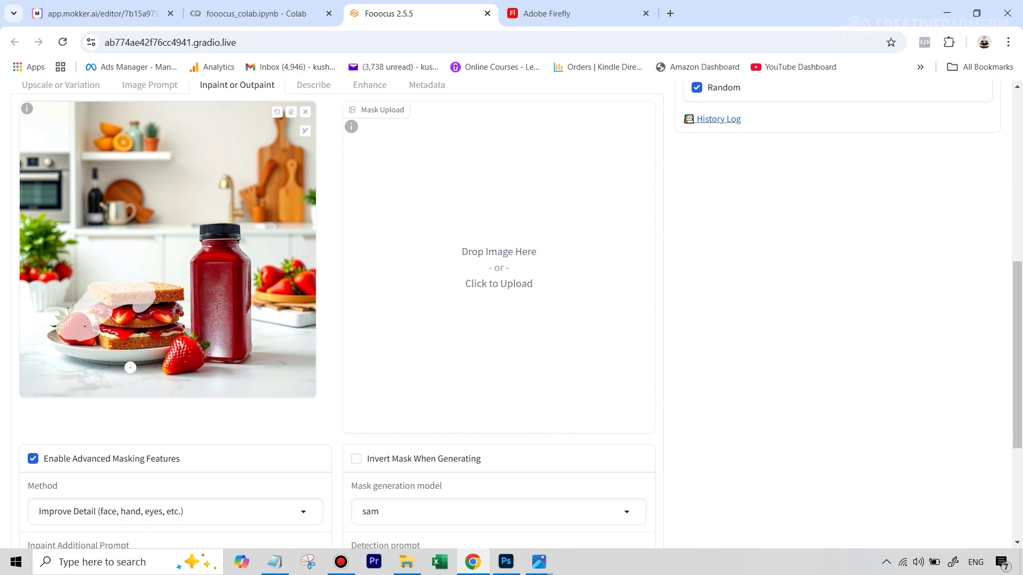
scroll(123, 362, "down", 3)
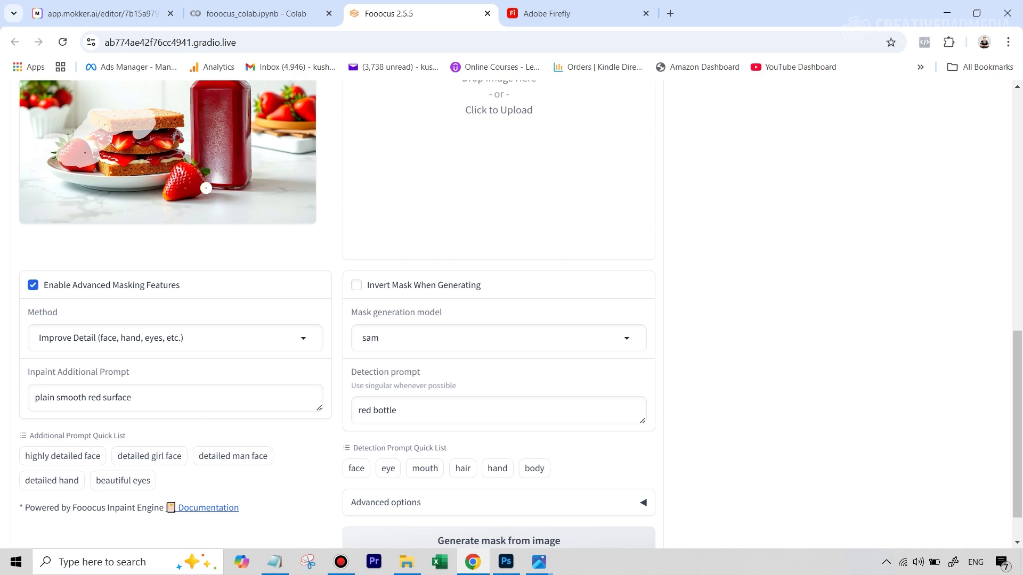
scroll(207, 190, "up", 3)
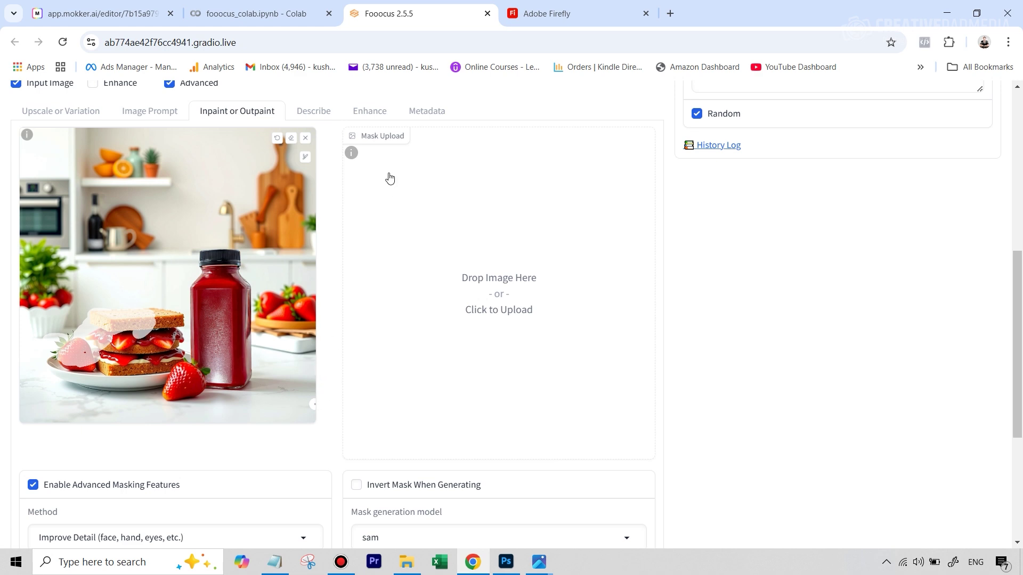
left_click(304, 141)
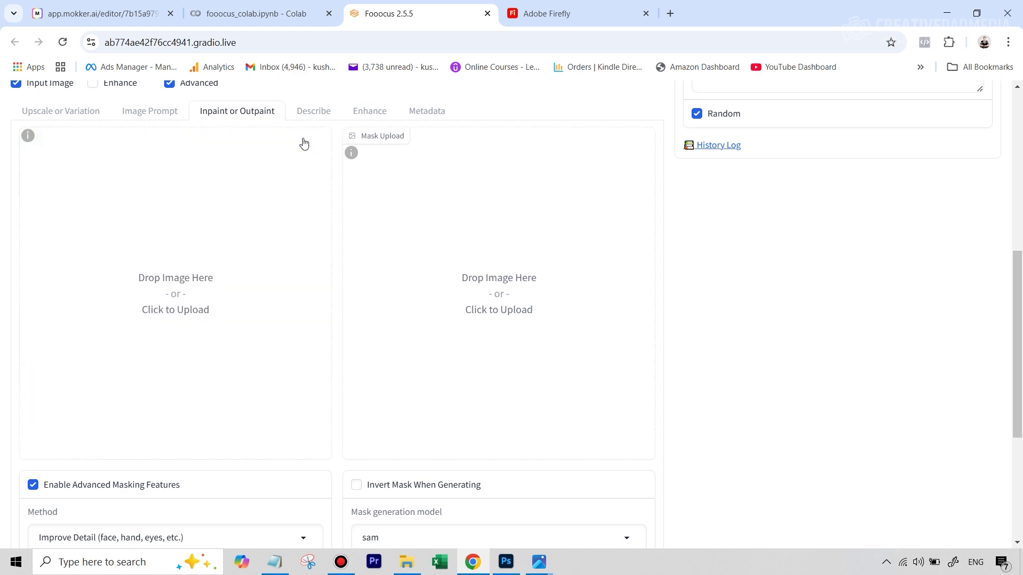
Load the newly generated photo as the Upscale or Variation input and generate an Upscale (1.5x) version of it.
left_click(77, 116)
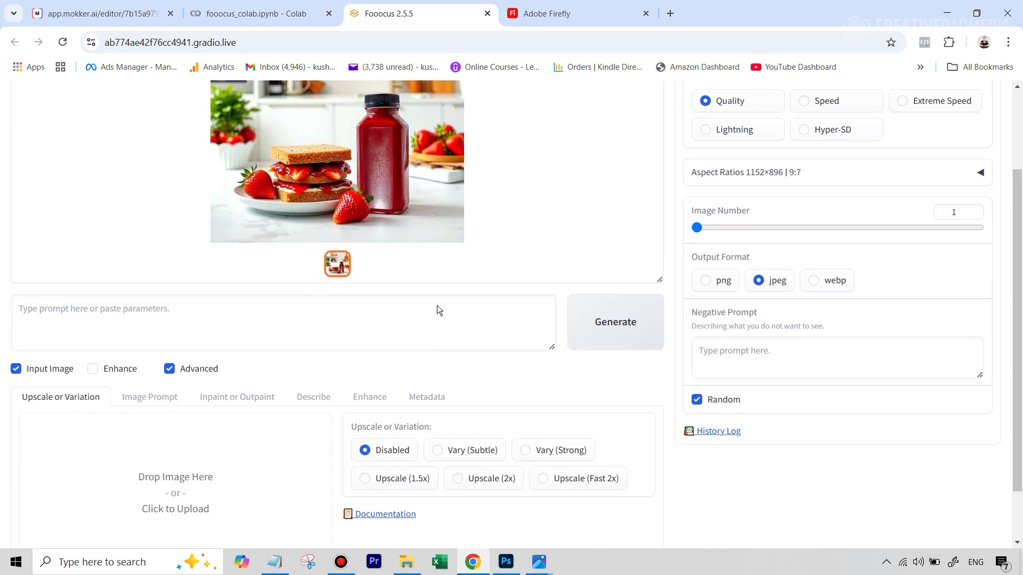
left_click_drag(349, 130, 221, 449)
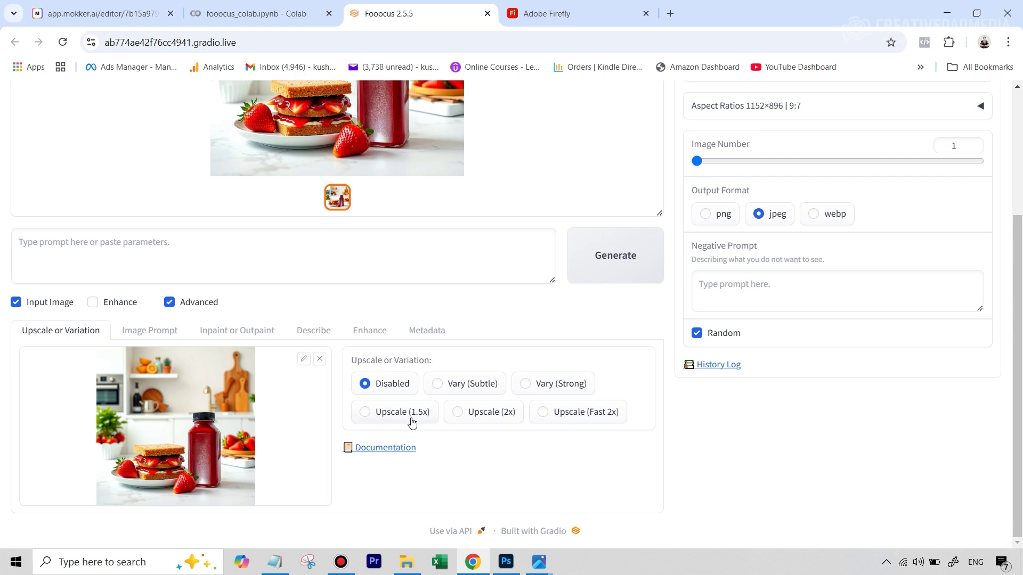
left_click(394, 421)
scroll(477, 369, "up", 3)
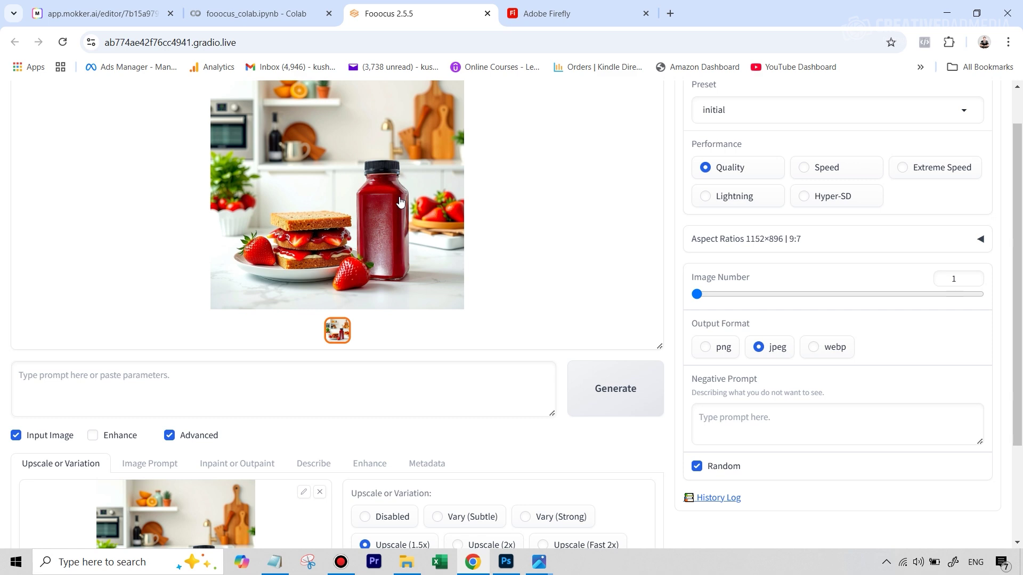
scroll(336, 486, "down", 2)
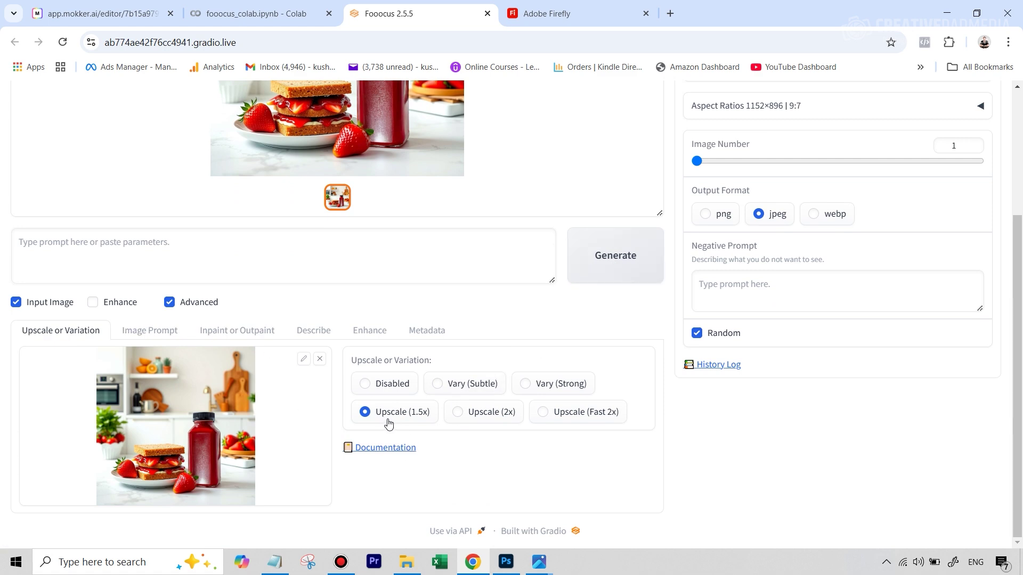
left_click(630, 259)
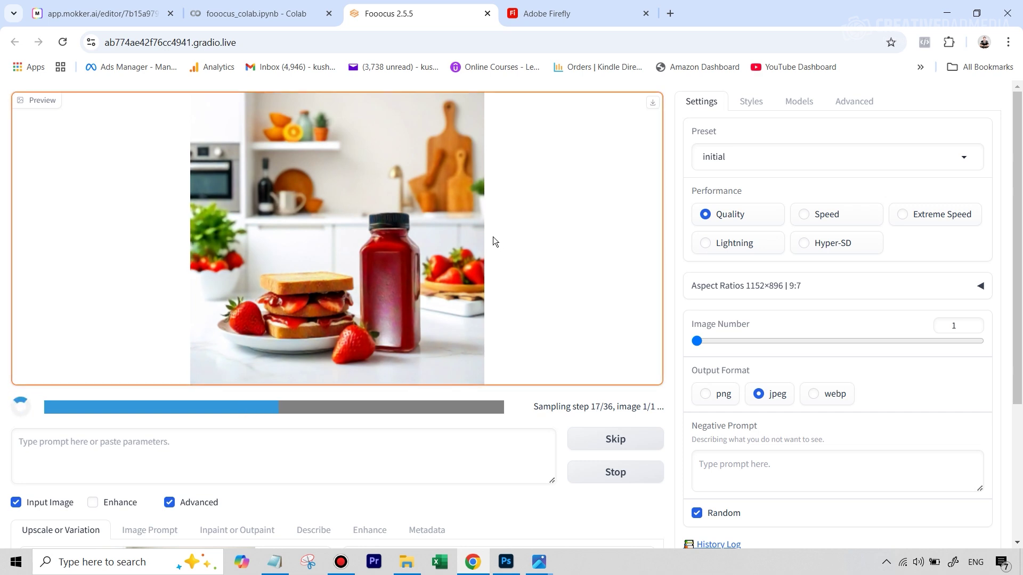
Switch to the Diffchecker image comparison and sweep the divider back and forth across the whole photo to compare both versions.
left_click(720, 9)
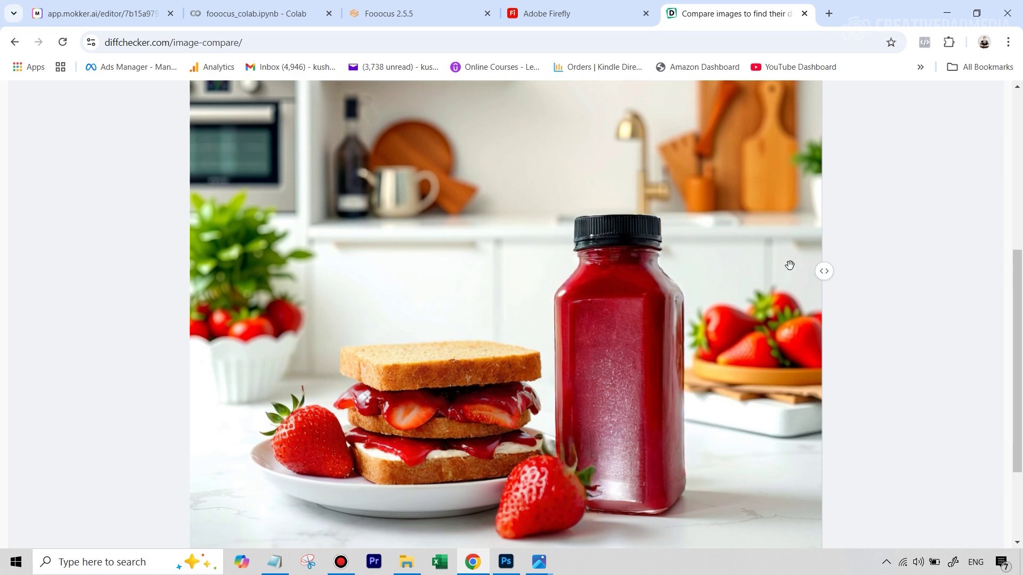
left_click_drag(822, 273, 248, 234)
left_click_drag(211, 234, 851, 313)
left_click_drag(851, 313, 178, 246)
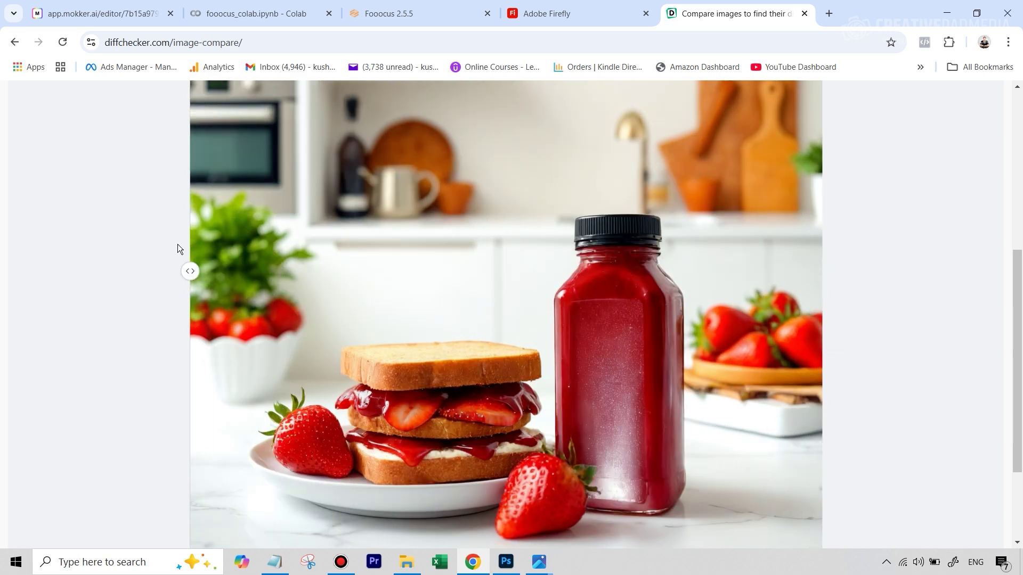